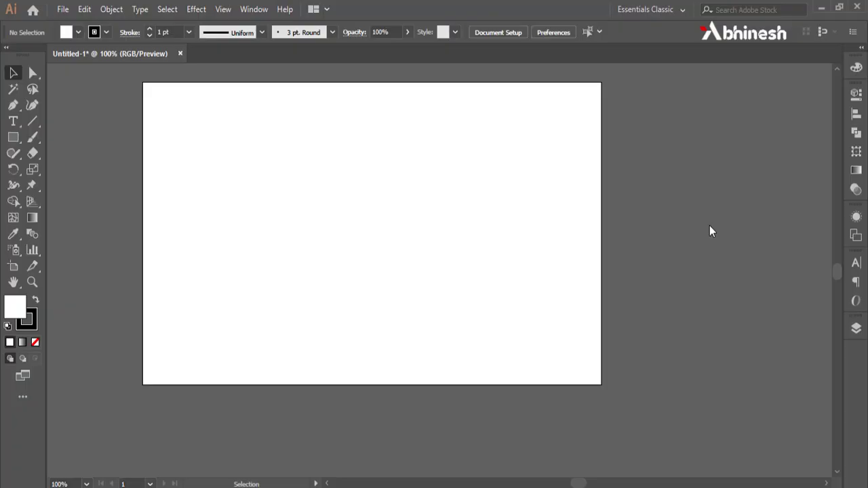
Step: Draw a large circle with the Ellipse tool and move it to the upper middle of the artboard
left_click(421, 112)
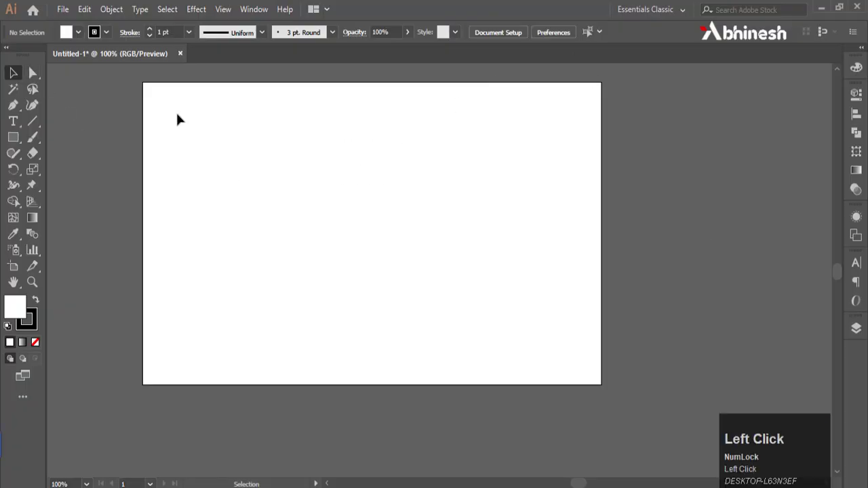
key("space")
left_click_drag(232, 153, 248, 177)
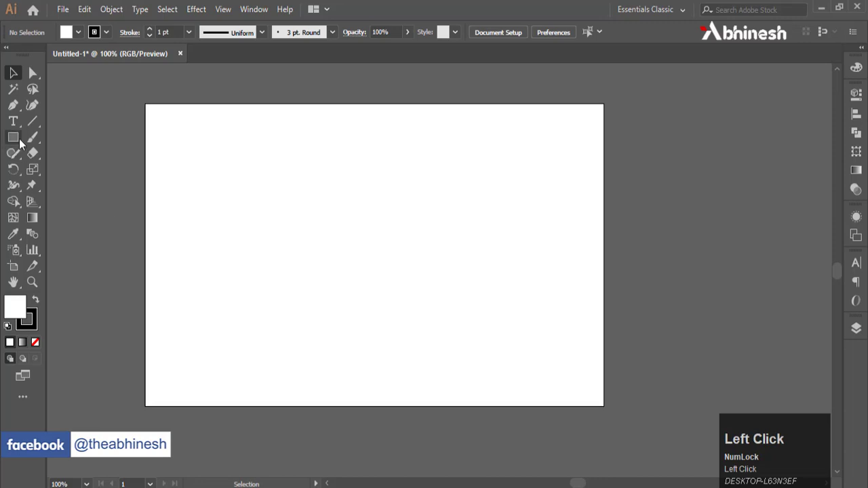
left_click_drag(19, 139, 63, 172)
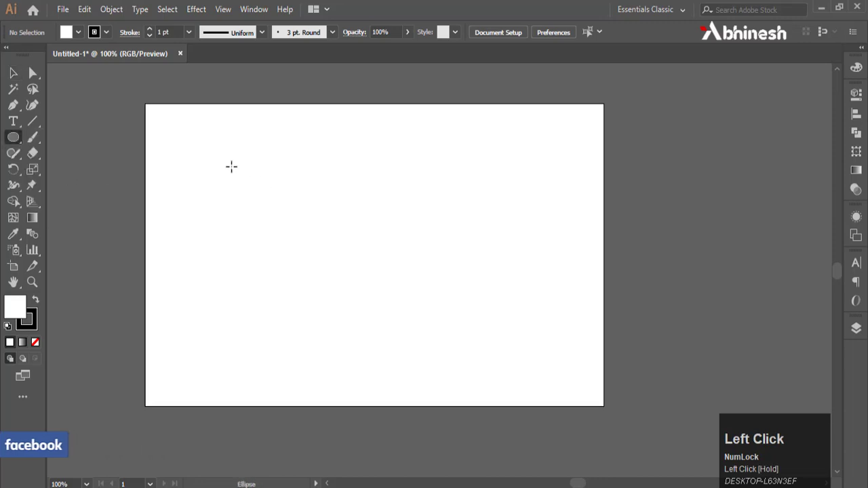
left_click_drag(231, 167, 463, 341)
left_click(13, 73)
left_click_drag(359, 223, 383, 184)
Step: Remove the circle's stroke, keep its white fill and deselect it
left_click(31, 319)
left_click(34, 342)
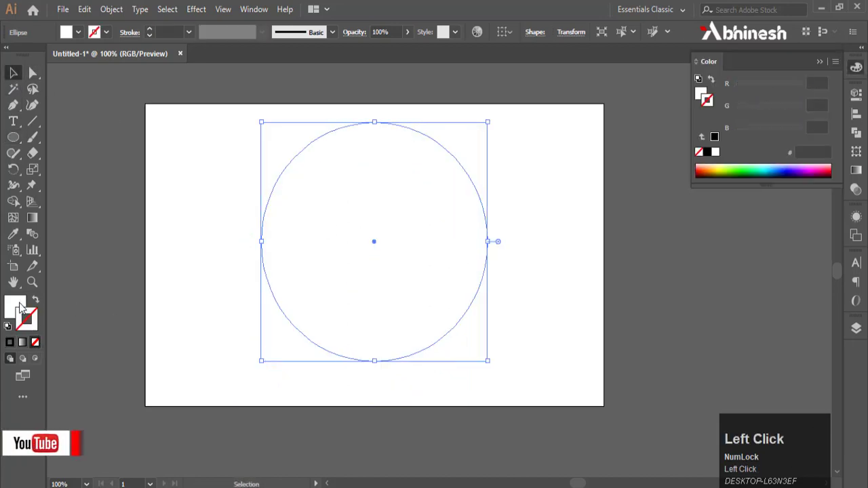
left_click(19, 304)
left_click(116, 150)
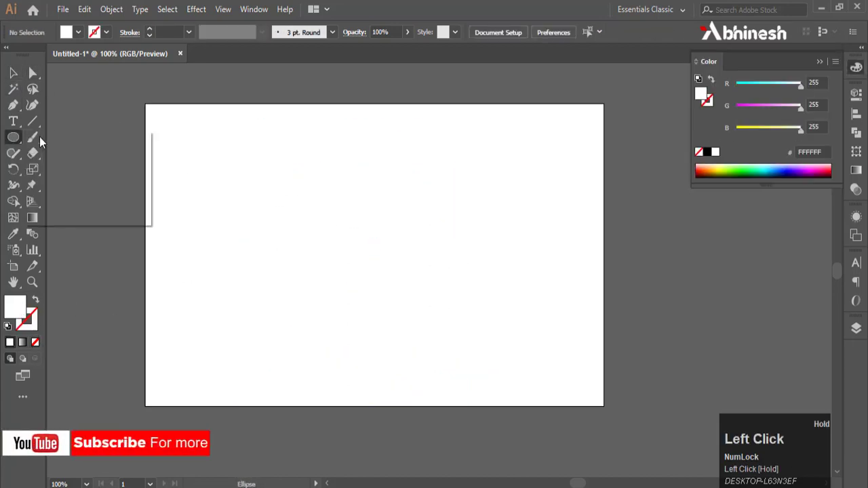
Step: Draw a rectangle covering the whole artboard and fill it with color 333333
left_click_drag(146, 105, 604, 406)
double_click(16, 311)
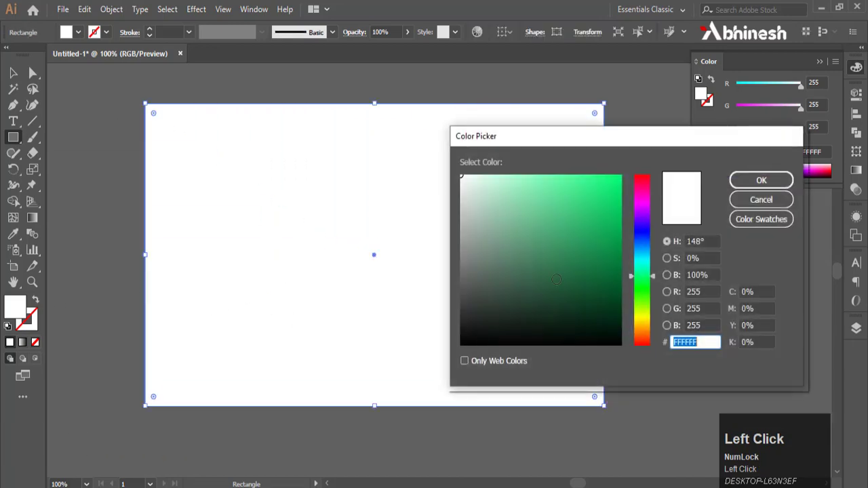
type("333333")
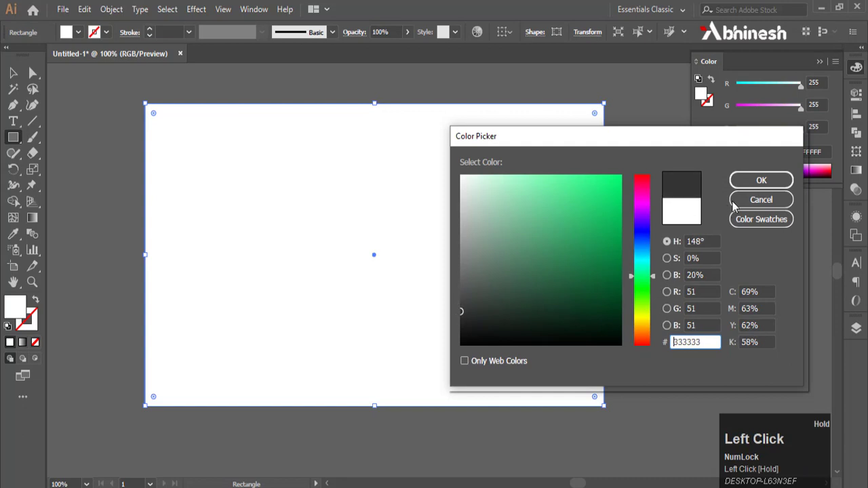
left_click(747, 177)
left_click(662, 177, "ctrl")
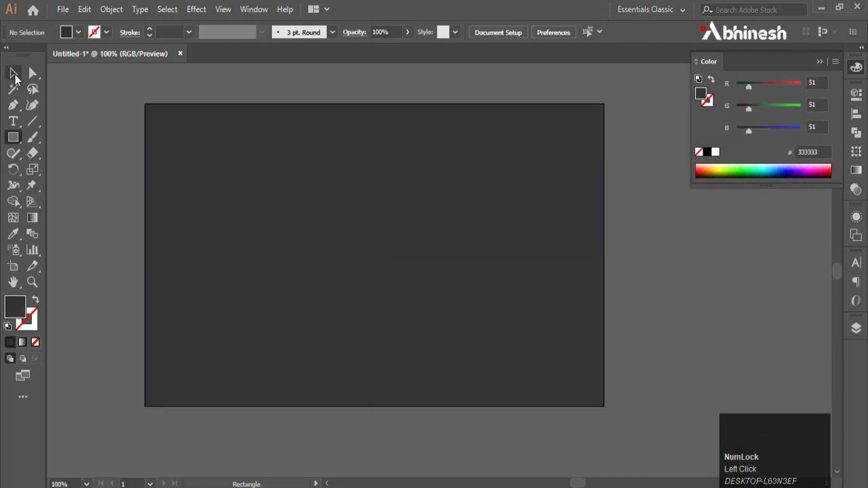
Step: Send the dark rectangle behind the white circle and lock it in place
left_click(316, 156, "ctrl")
right_click(353, 171)
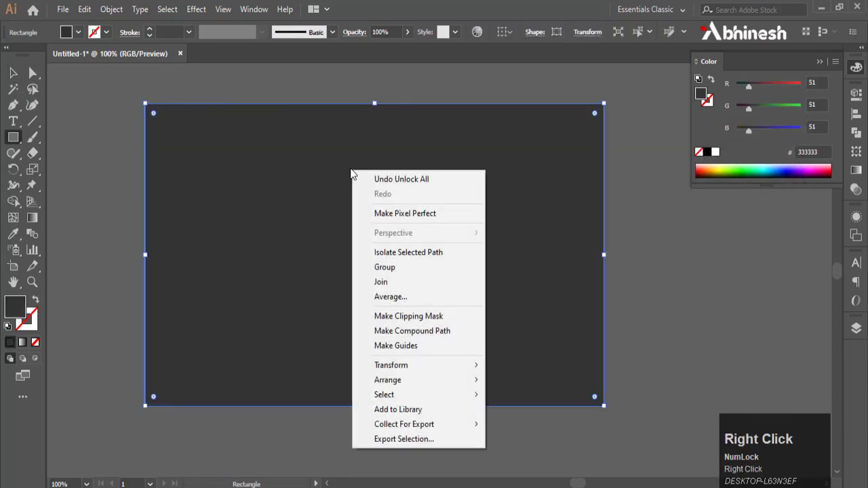
left_click(473, 380)
left_click(538, 422)
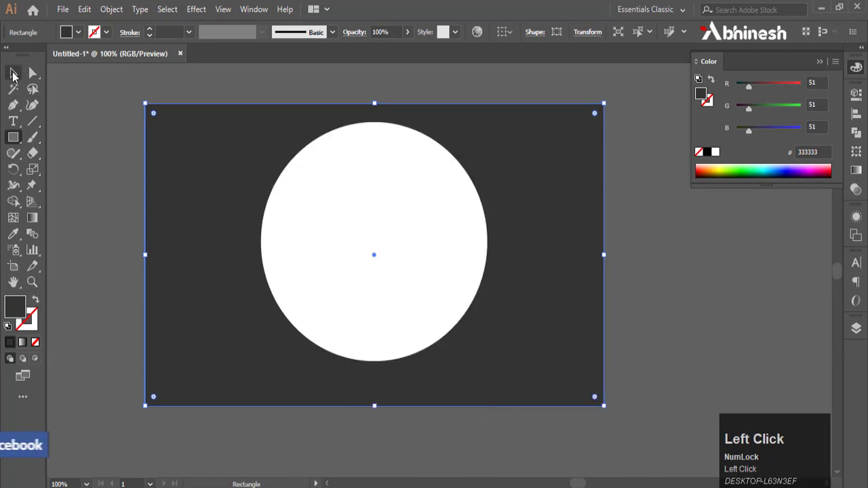
left_click(14, 73)
key("ctrl+2")
left_click(651, 225)
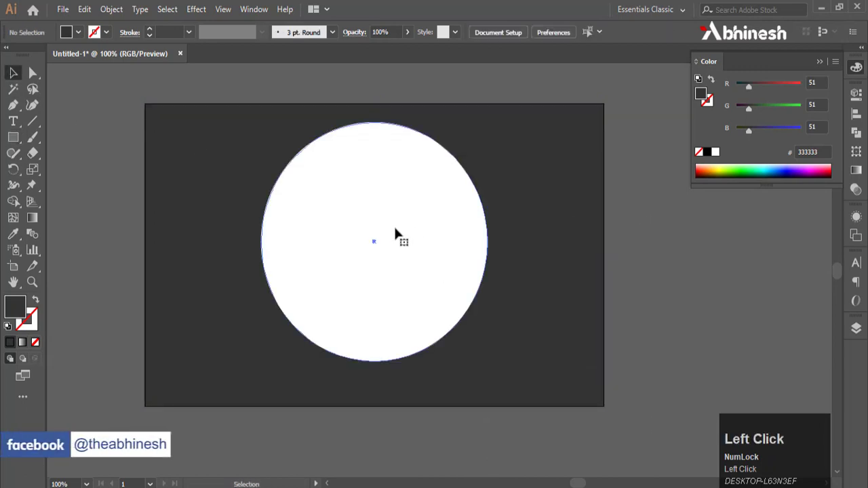
Step: Move the white circle left on the artboard and shrink it proportionally about its center
left_click_drag(396, 233, 350, 227)
key("alt+shift")
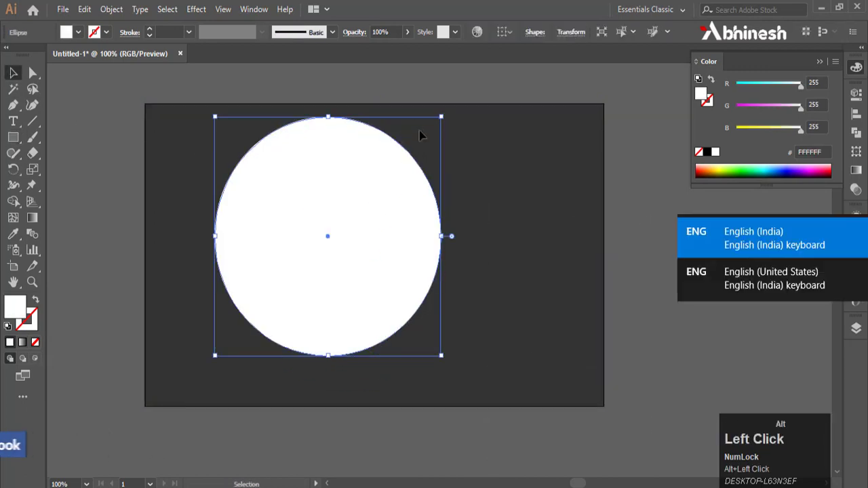
left_click_drag(442, 117, 420, 139)
left_click(139, 128)
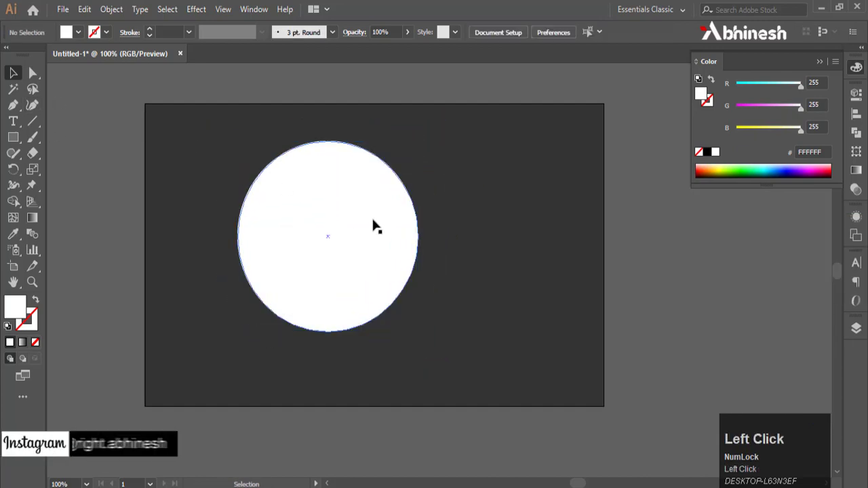
Step: Make two copies of the circle and move both copies off the left side of the artboard
left_click_drag(424, 201, 583, 163)
left_click_drag(500, 228, 504, 372)
scroll(527, 231, "down", 3)
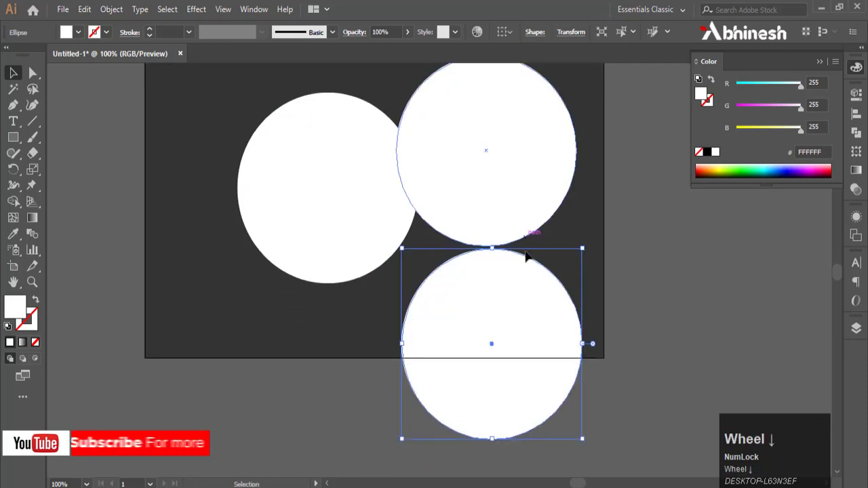
left_click(517, 166)
left_click(506, 269, "shift")
left_click_drag(507, 270, 75, 305)
left_click(183, 237)
Step: Move the remaining circle to the horizontal middle of the artboard
left_click_drag(234, 217, 328, 279)
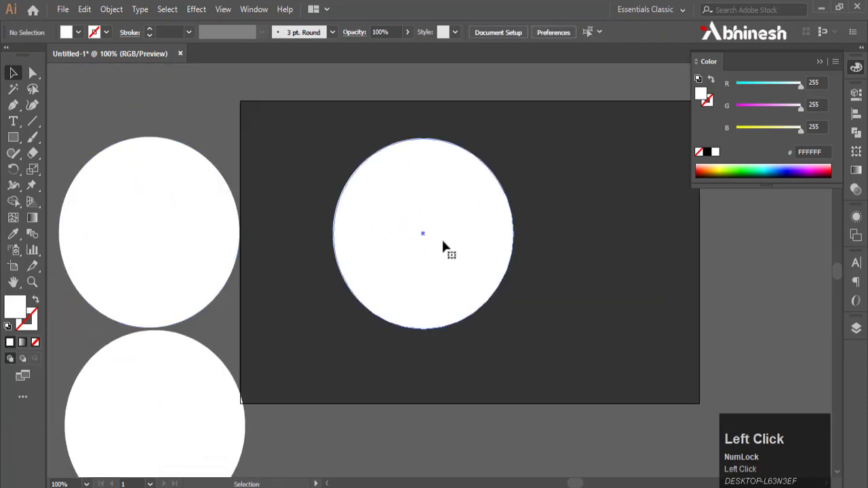
left_click_drag(442, 238, 510, 243)
left_click(594, 191)
left_click_drag(578, 203, 614, 202)
left_click(471, 152)
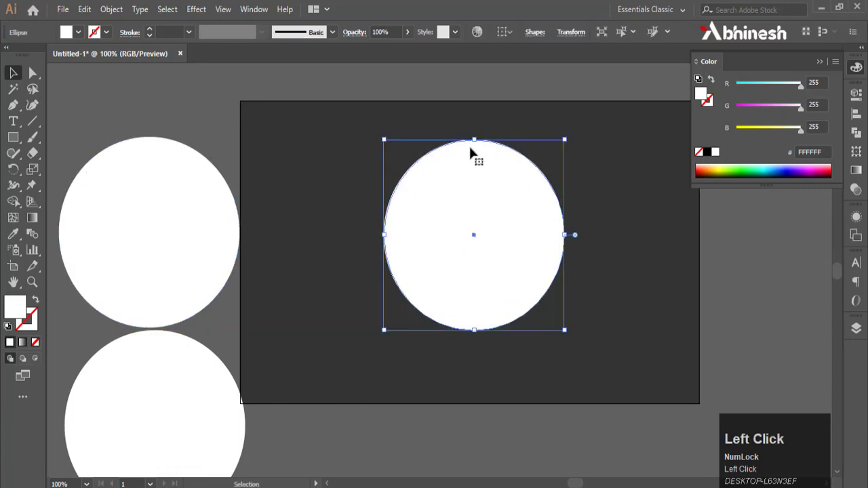
Step: Draw a vertical line through the circle's center, extending beyond its edges, and give it a 2 pt stroke
left_click(33, 121)
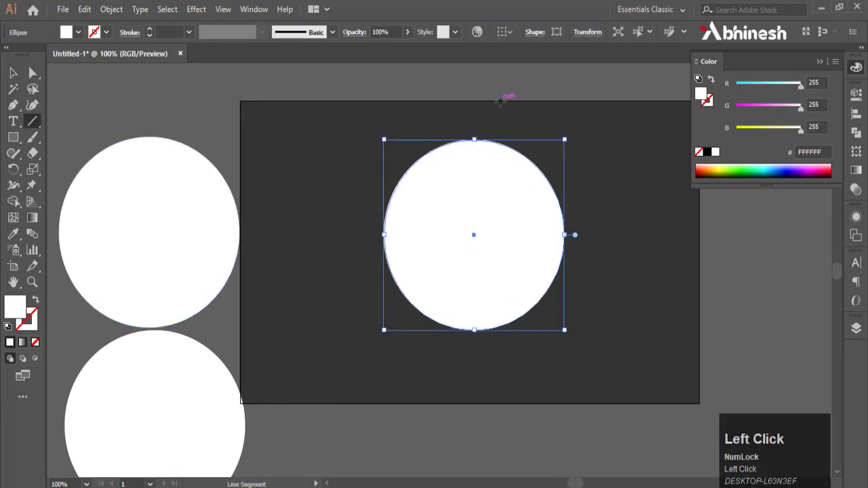
left_click_drag(474, 101, 474, 418)
left_click(189, 32)
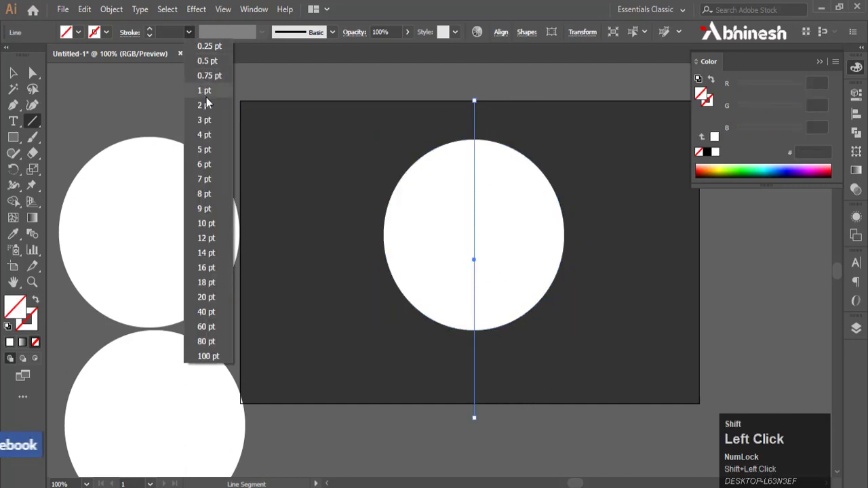
left_click(206, 104)
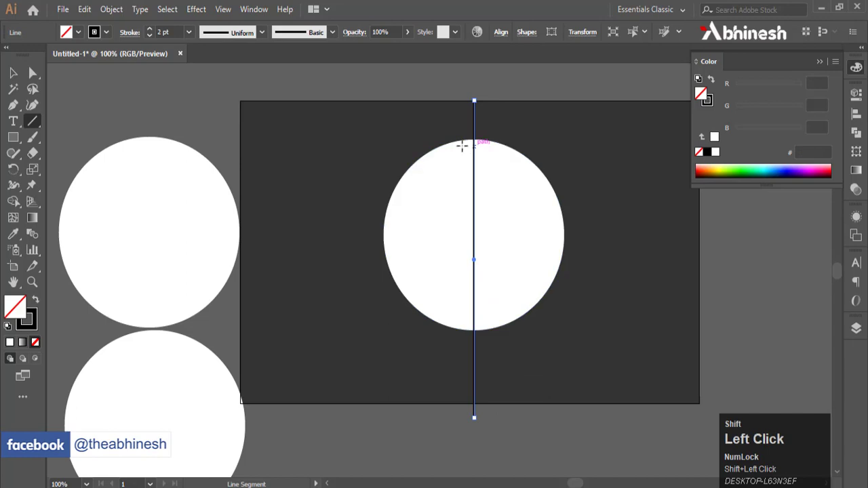
left_click(13, 73)
left_click(461, 99)
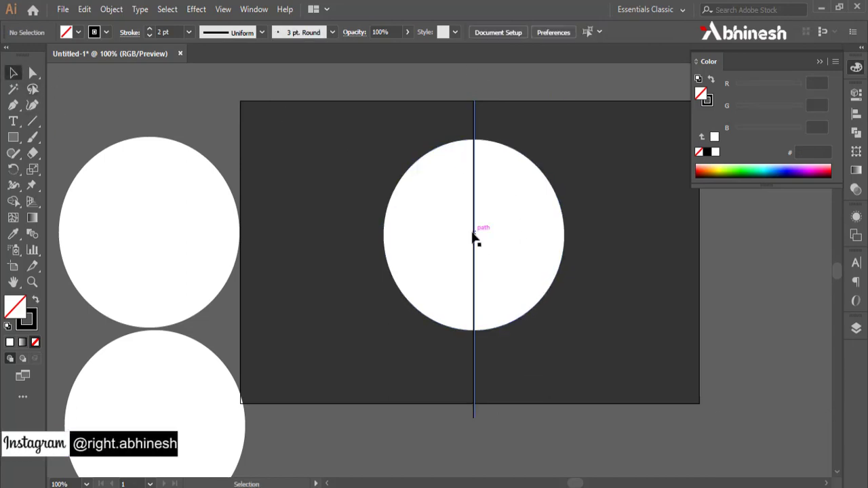
Step: Make five copies of the line, each rotated a further 30° around its midpoint, to form six crossing lines
left_click(475, 131, "shift")
left_click(13, 170)
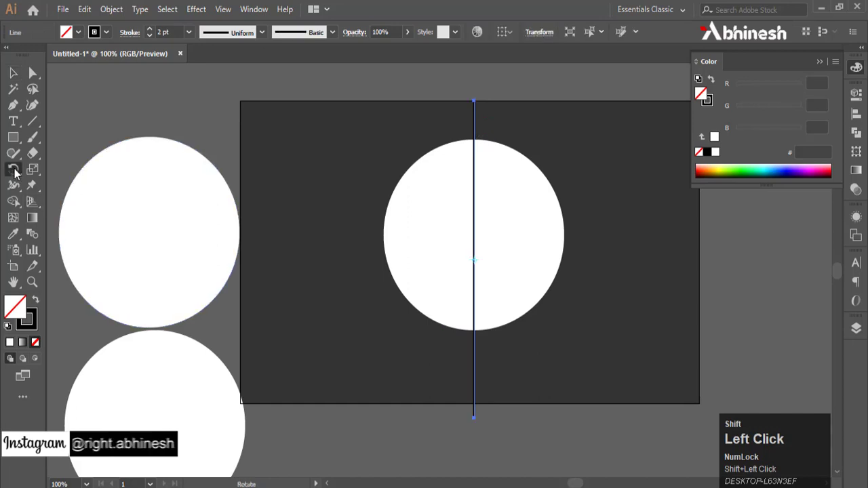
left_click(474, 259, "alt+shift")
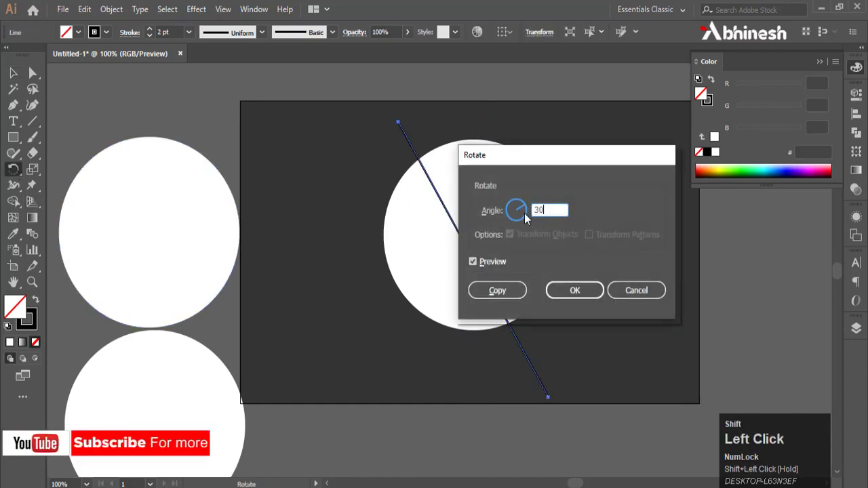
left_click(495, 290)
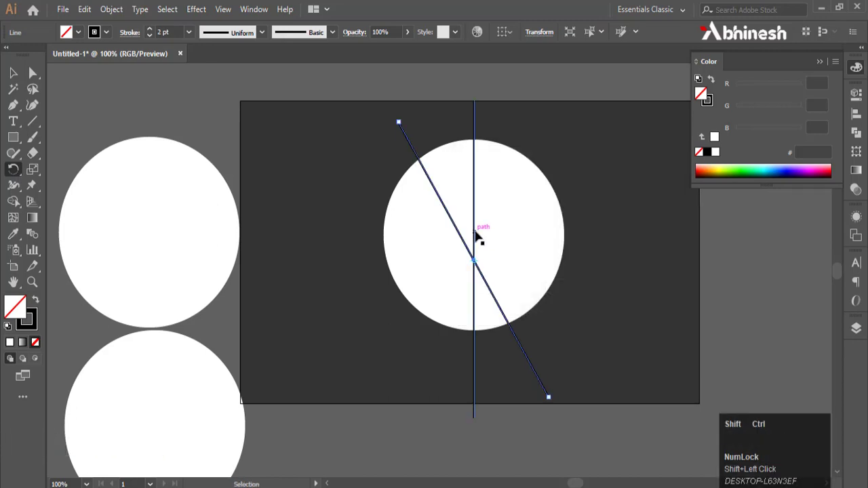
key("ctrl+shift+d")
key("ctrl+shift+d")
key("ctrl+shift+d")
key("ctrl+shift+d")
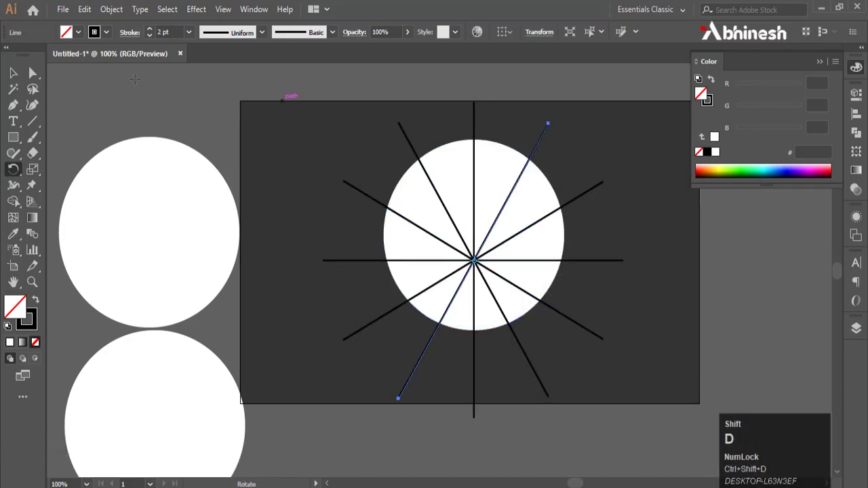
Step: Align the crossing lines and the circle to a common vertical center
left_click(19, 77, "shift")
left_click_drag(354, 106, 599, 360)
left_click(597, 32)
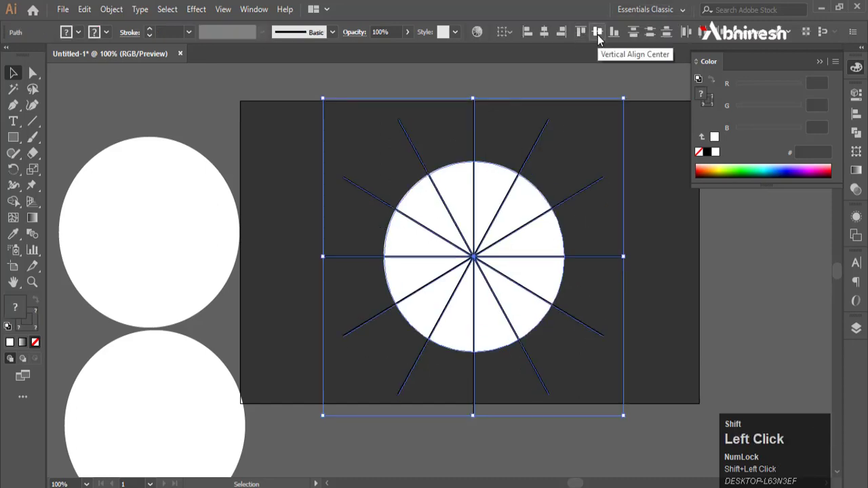
left_click(577, 81)
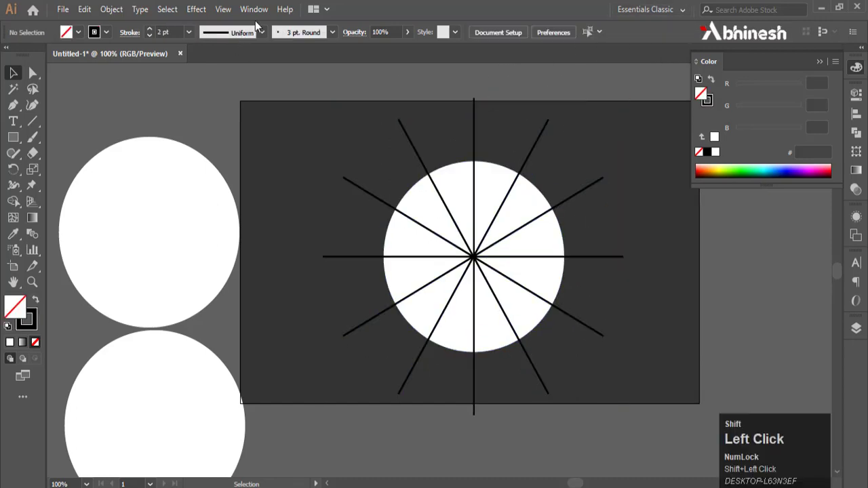
Step: Divide the circle into wedges along the crossing lines with the Pathfinder Divide operation
left_click(253, 9)
scroll(328, 289, "down", 1)
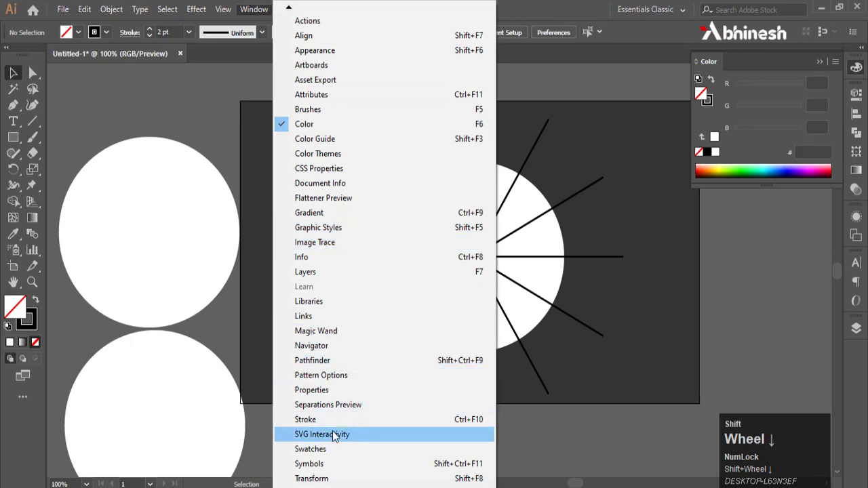
left_click(314, 360)
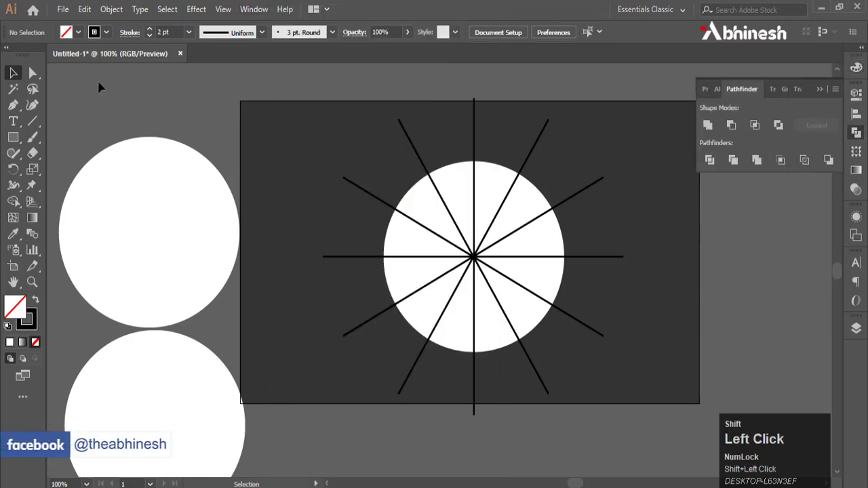
left_click_drag(305, 115, 638, 370)
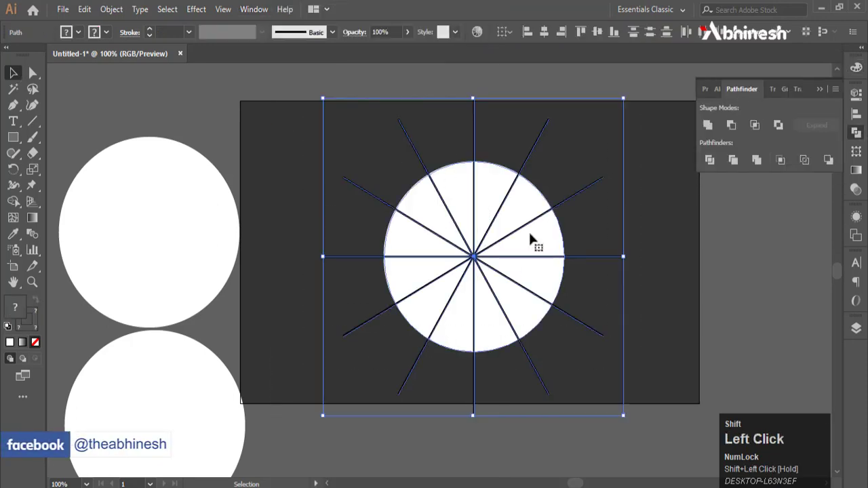
left_click(710, 161)
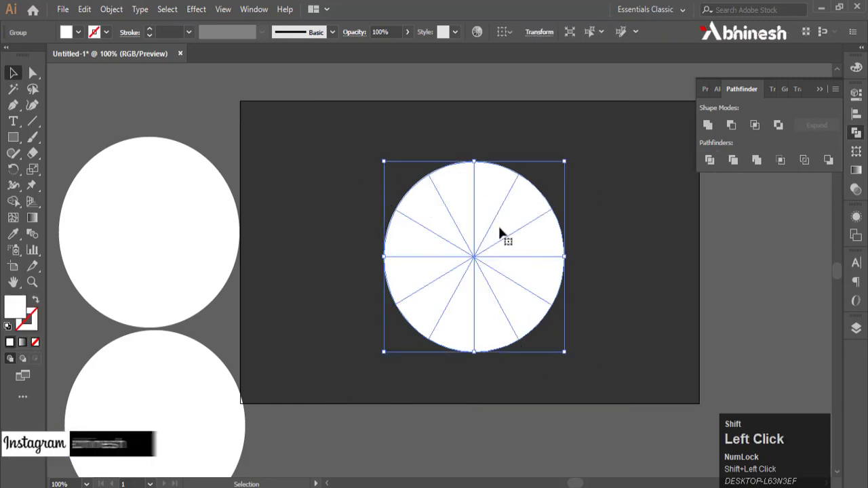
Step: Ungroup the divided circle into separate wedges and deselect them
right_click(463, 216)
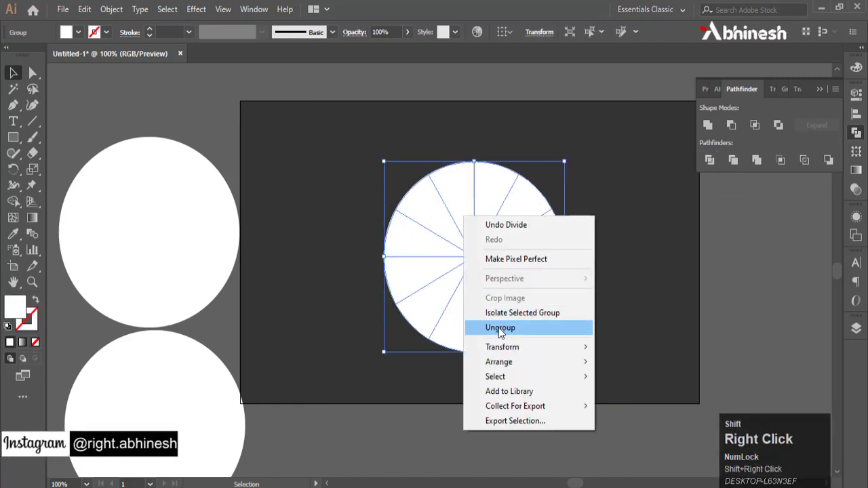
left_click(498, 328)
left_click(137, 100)
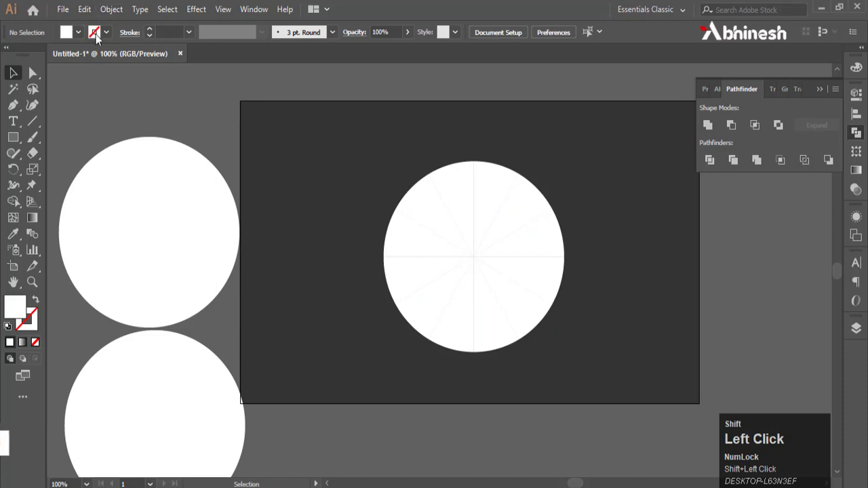
left_click(95, 33)
left_click(429, 375, "shift")
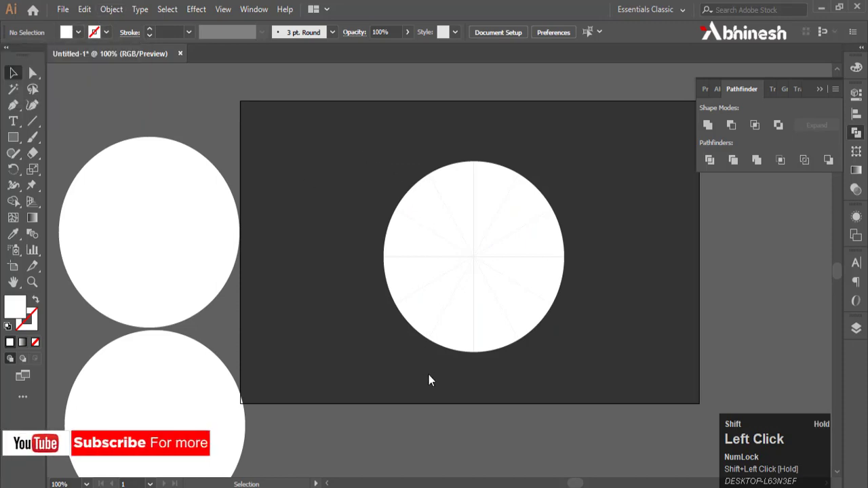
Step: Select the wedges of the circle's left half and move them left, away from the right half
left_click_drag(364, 156, 467, 351)
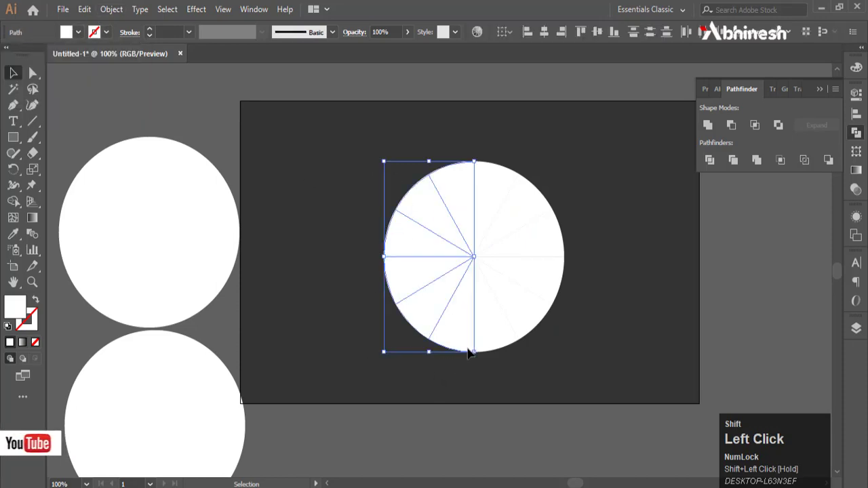
key("shift+Left")
key("shift+Left")
key("shift+Left")
key("shift+Left")
key("shift+Left")
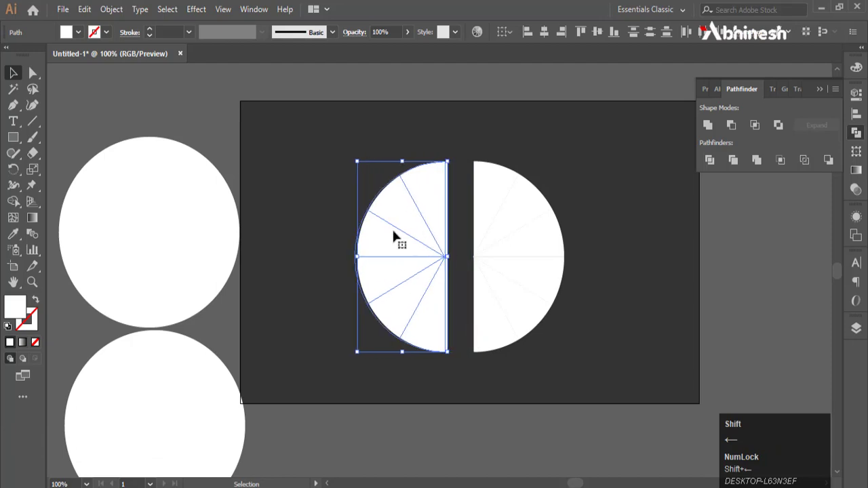
Step: Merge the wedges of the circle's left half into one shape with the Shape Builder, check the pieces and deselect everything
left_click(13, 201)
mouse_move(423, 195)
left_mouse_down()
mouse_move(401, 253)
mouse_move(427, 327)
mouse_move(401, 248)
mouse_move(403, 224)
left_mouse_up()
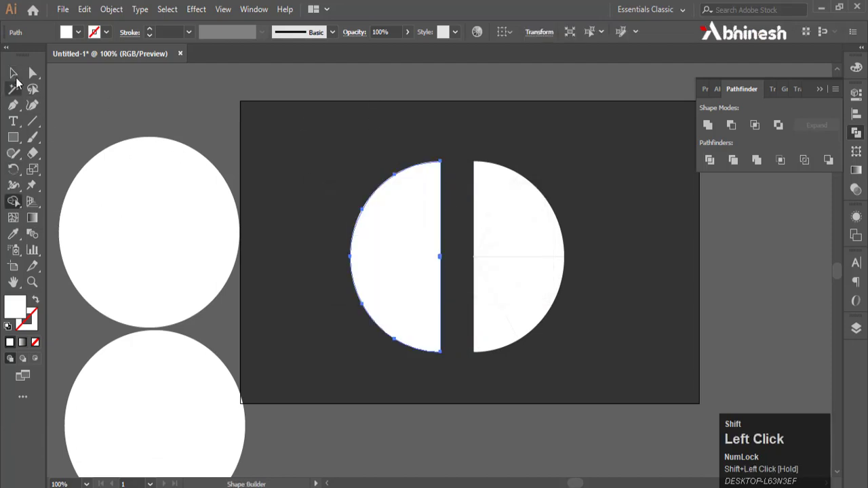
key("v")
left_click(432, 109)
left_click(416, 214)
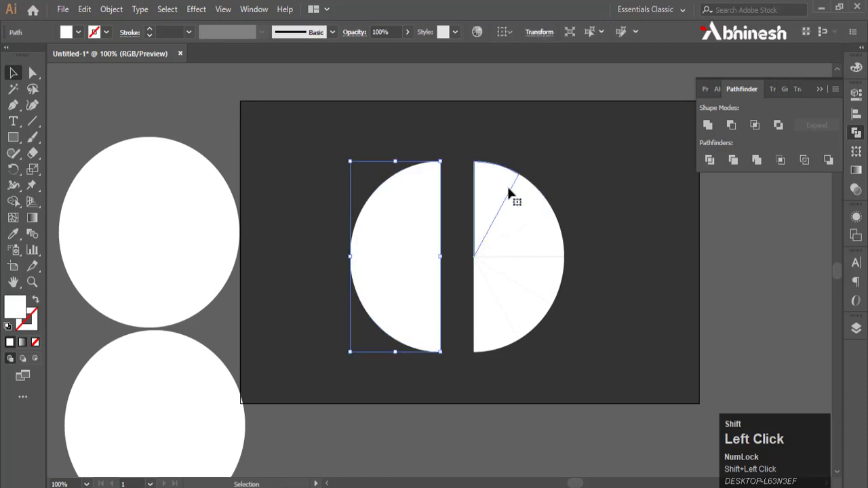
left_click(508, 194)
left_click(549, 289)
left_click(500, 343)
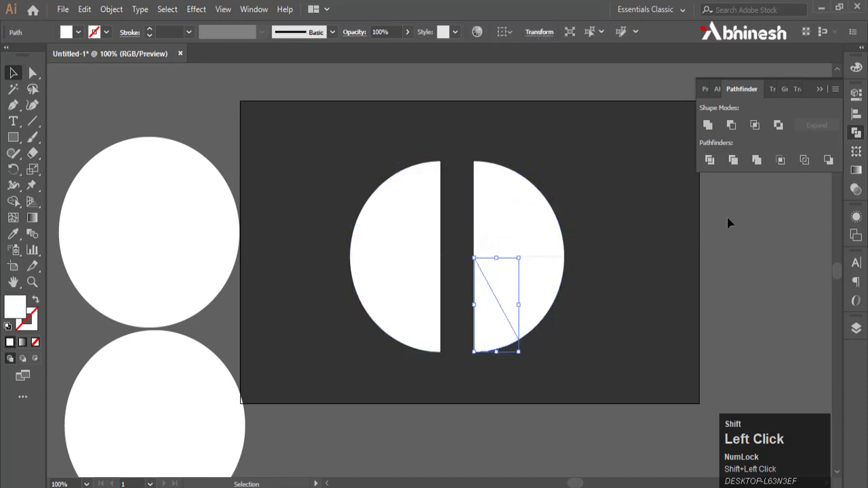
left_click(730, 221)
Step: Fill the upper three wedges of the right half with dark teal, purple and olive, from the top downward
left_click(856, 69)
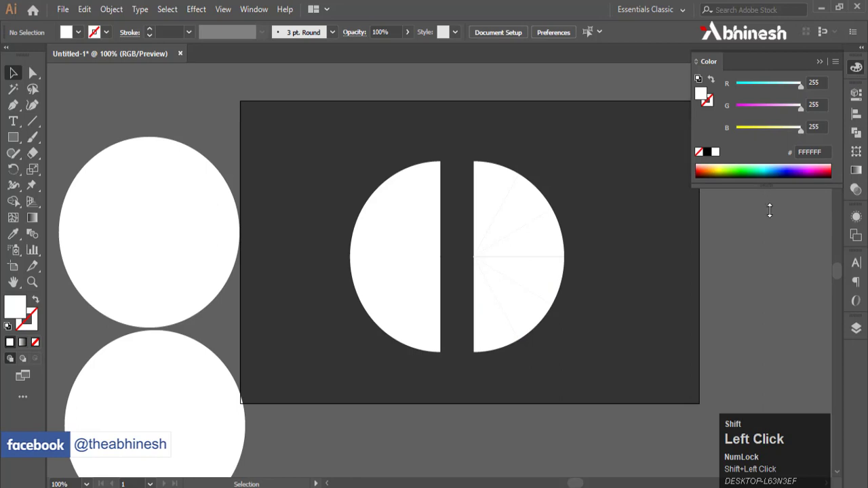
left_click_drag(769, 211, 587, 246)
left_click(495, 178)
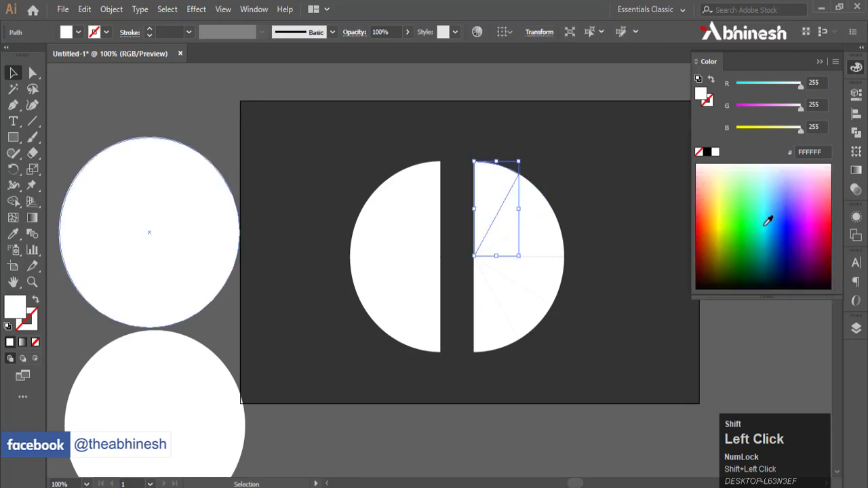
left_click(766, 261)
left_click(537, 207)
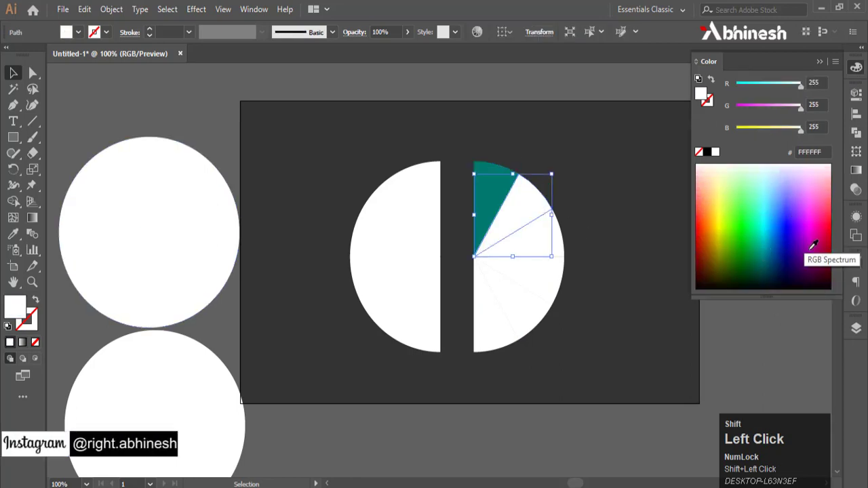
left_click(789, 261)
left_click(557, 238)
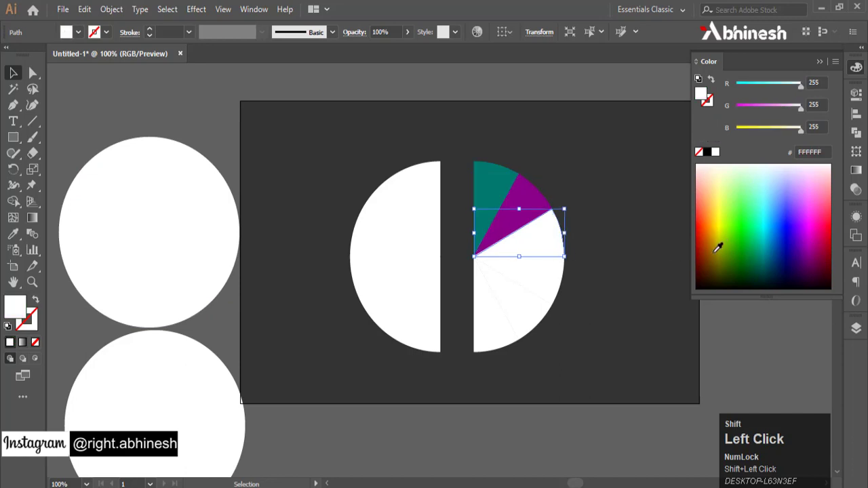
left_click(718, 249)
Step: Fill the fourth wedge from the top with pink FF0A78 and the fifth wedge with green 00A509
left_click(552, 280)
left_click(766, 248)
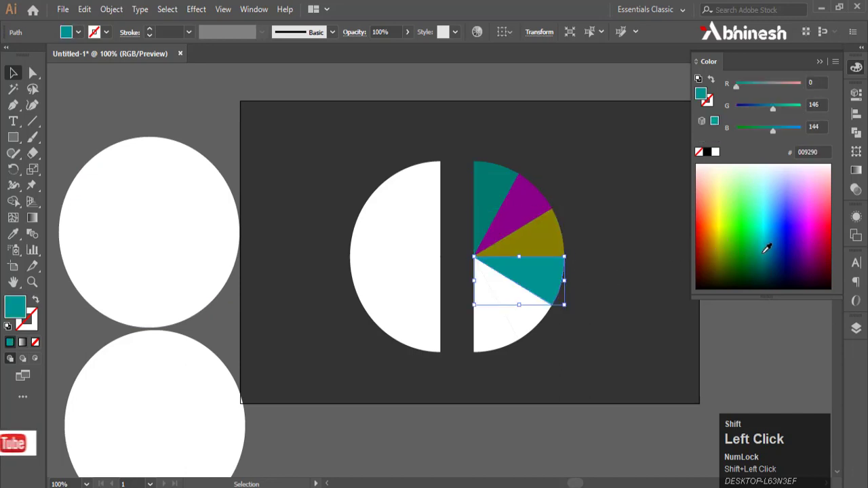
left_click(826, 218)
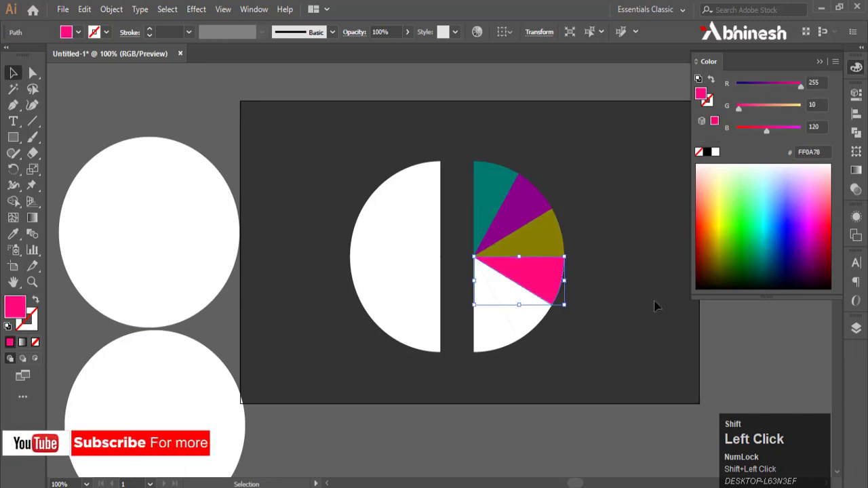
left_click(553, 314)
left_click(746, 241)
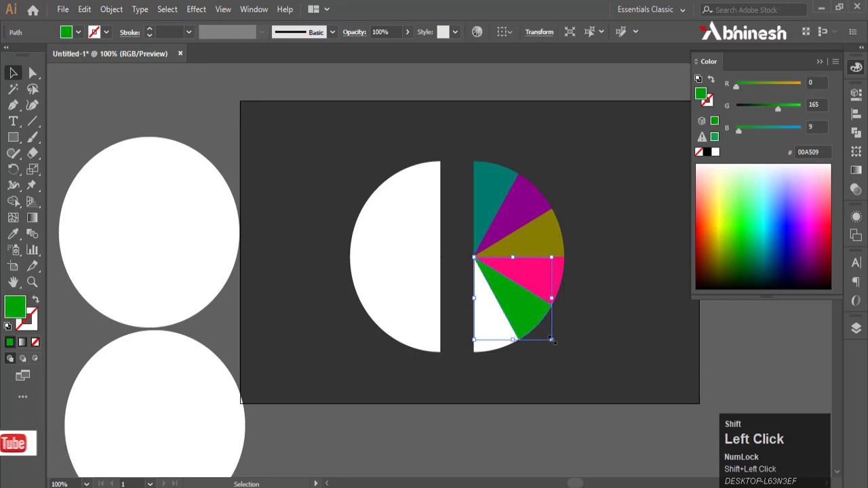
Step: Try several fill colors on the bottom wedge, settle on dark blue 07005C and deselect it
left_click(500, 349)
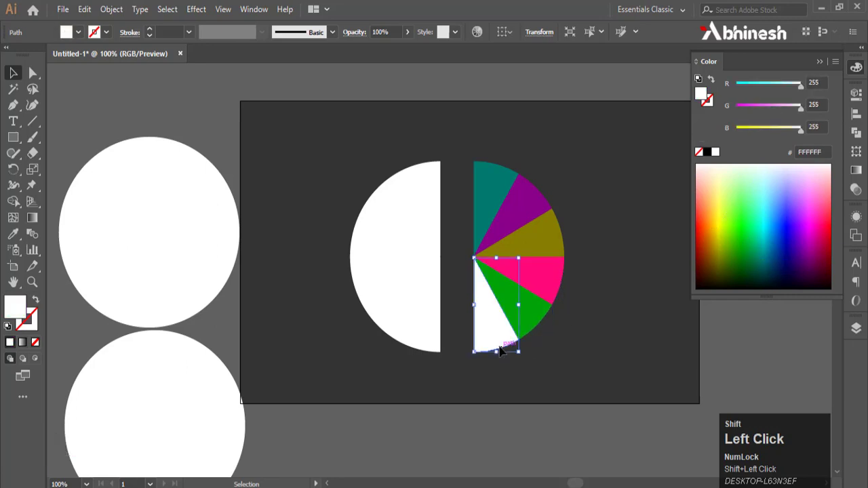
left_click(804, 218)
left_click(818, 214)
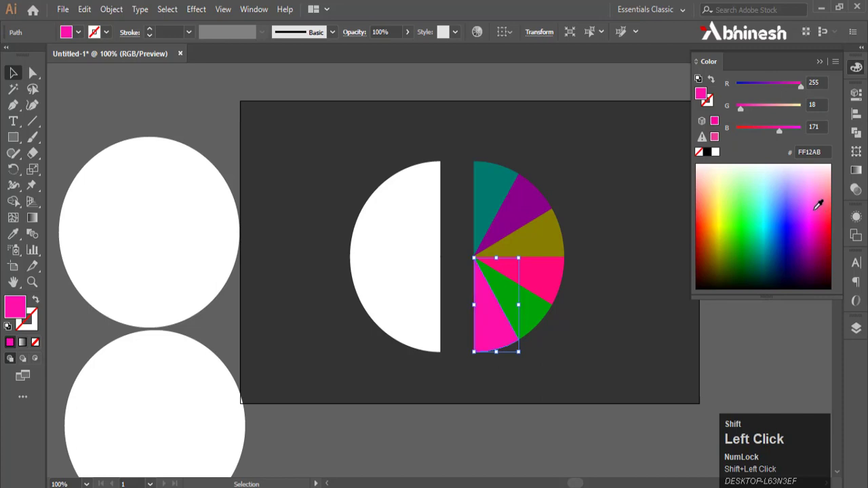
left_click(831, 245)
left_click(719, 243)
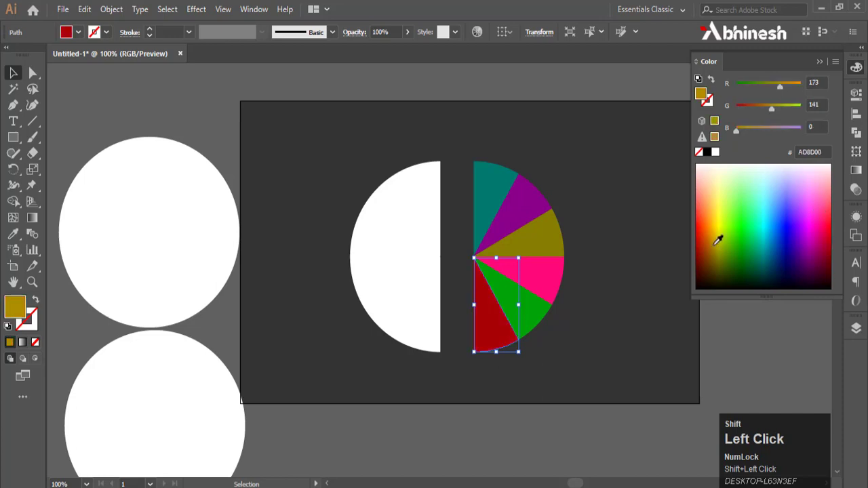
left_click(752, 251)
left_click(768, 261)
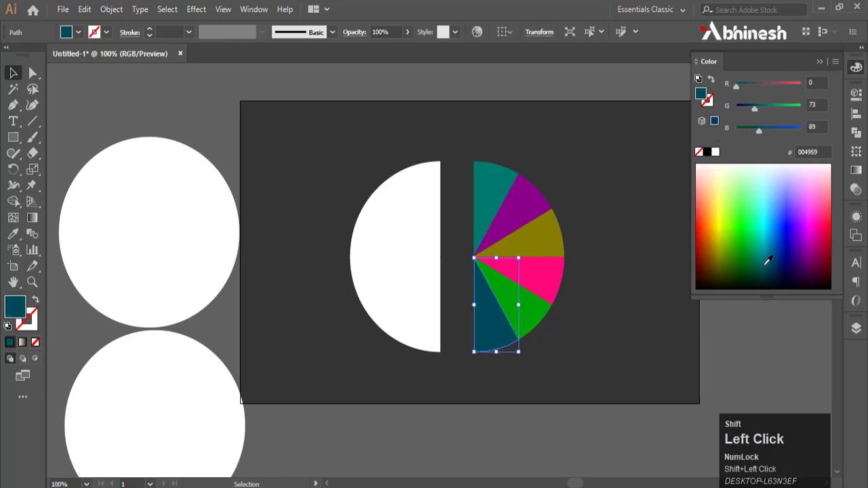
left_click(786, 258)
left_click(532, 182)
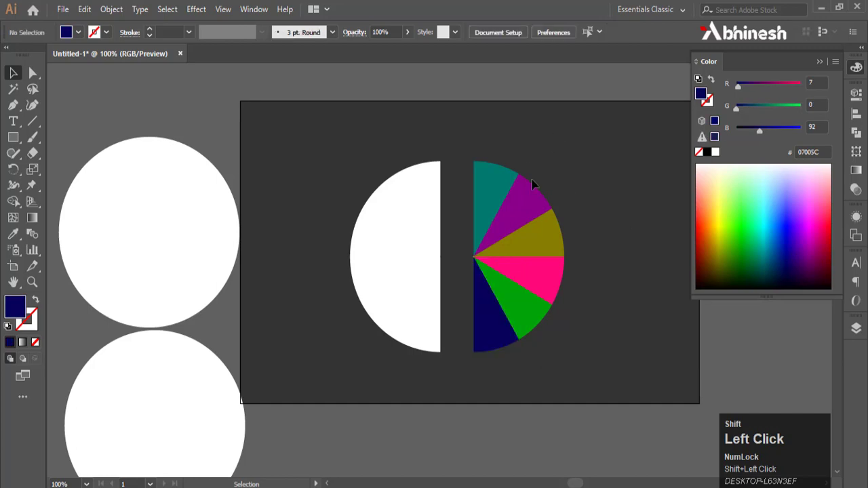
Step: Delete the white left half and move the upper spare white circle onto the artboard, aligned with the wedges' outer curve
left_click(411, 212)
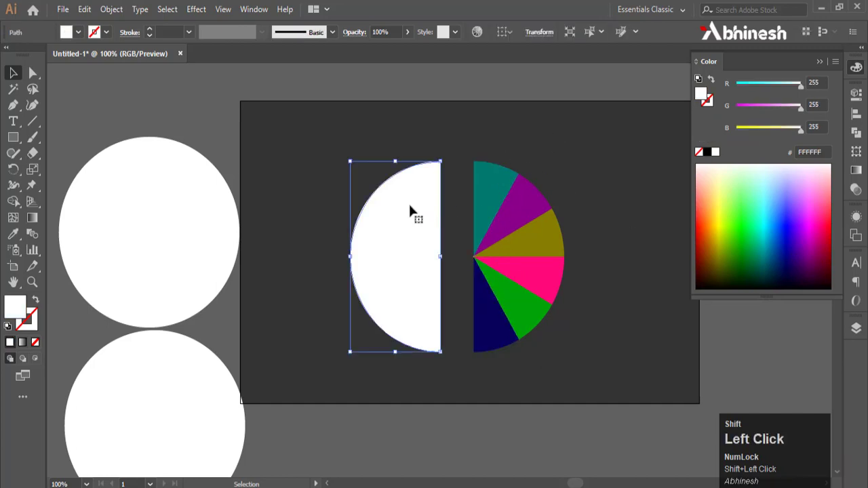
key("BackSpace")
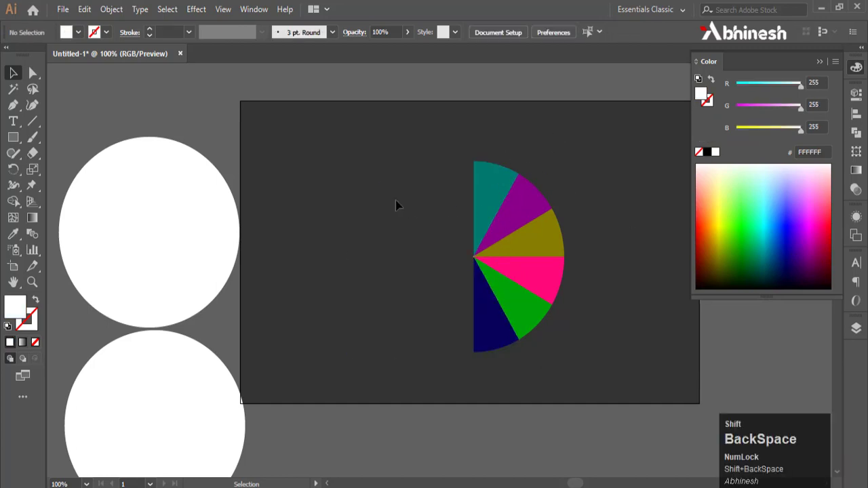
left_click_drag(155, 202, 475, 212)
Step: Bring the white circle to the front and scale it down about its center, leaving a narrow rim of the wedges
right_click(441, 210)
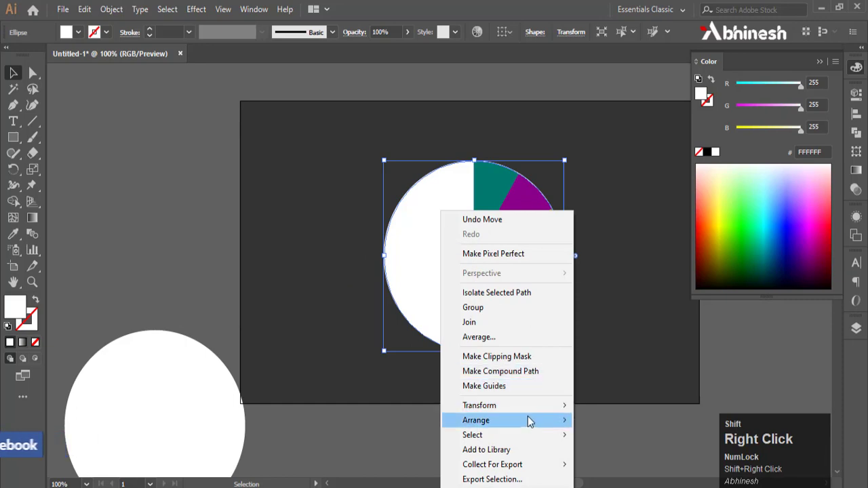
mouse_move(527, 419)
left_click(625, 419)
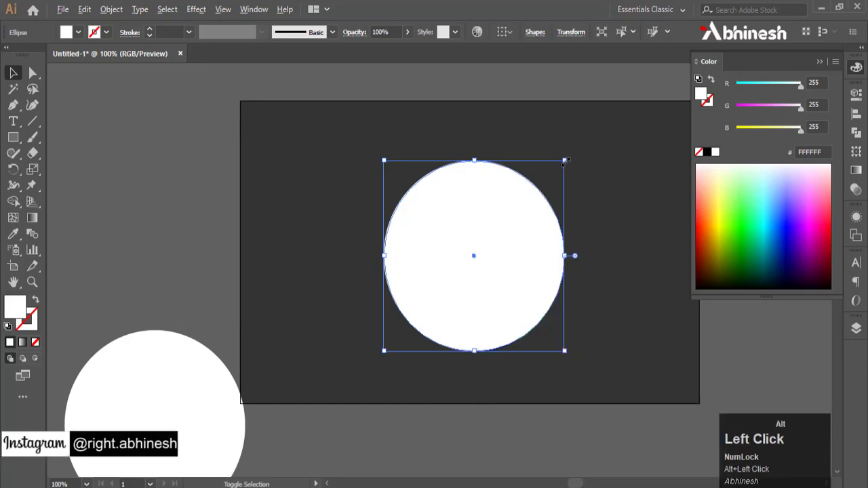
left_click_drag(565, 161, 557, 169)
left_click(576, 162)
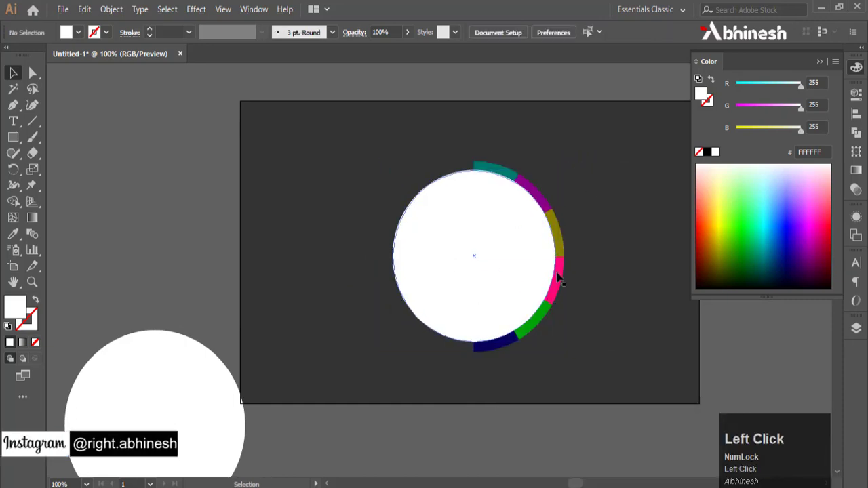
Step: Select the white circle together with the colored wedges and move them toward the left side of the artboard
left_click_drag(520, 266, 430, 208)
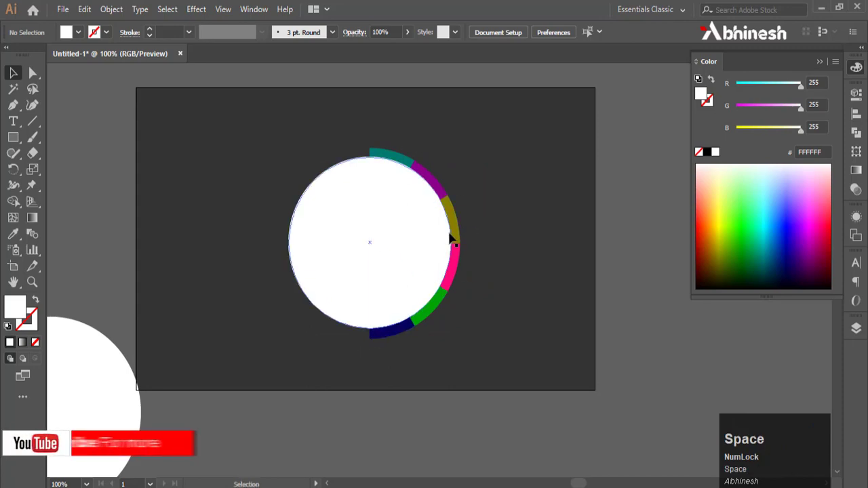
left_click(397, 240)
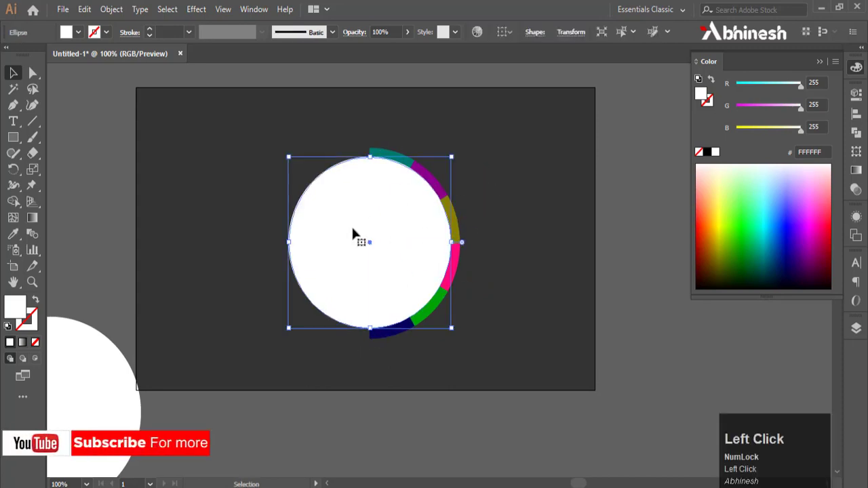
left_click_drag(288, 130, 500, 337)
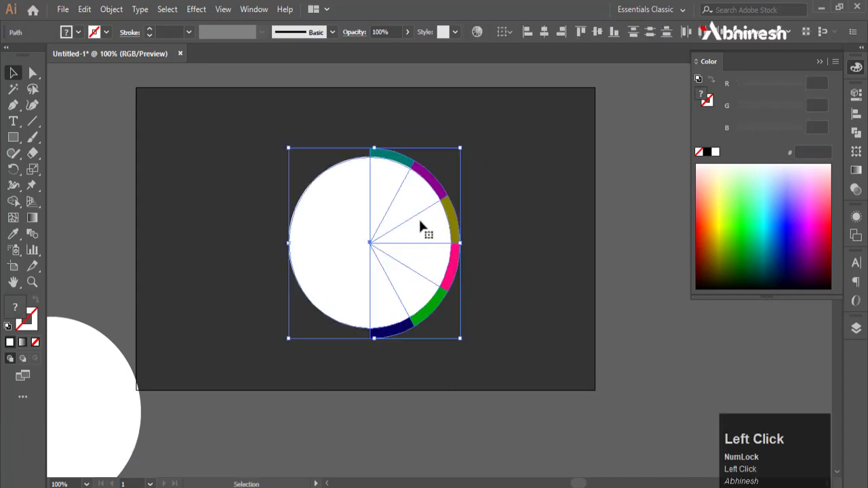
left_click_drag(420, 221, 360, 211)
left_click(407, 194)
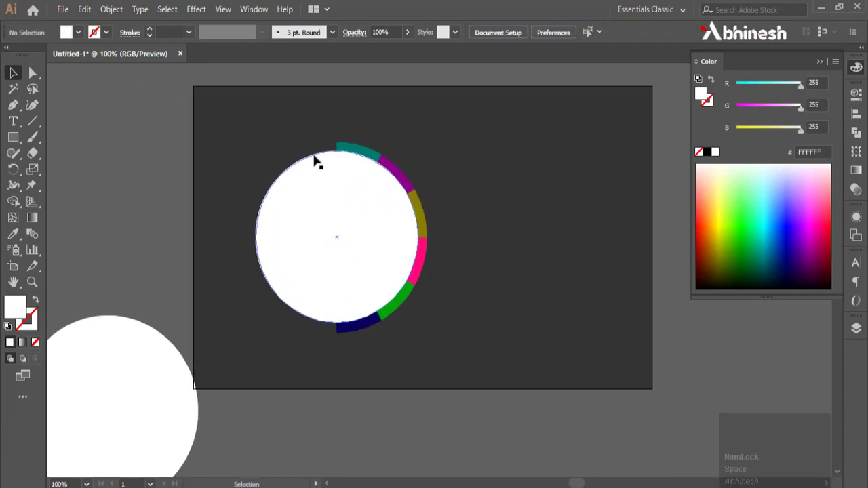
Step: Enlarge the white circle about its center beyond the wedges and turn it into an unfilled white outline with a 2 pt stroke
left_click(359, 236)
left_click_drag(419, 326, 475, 390)
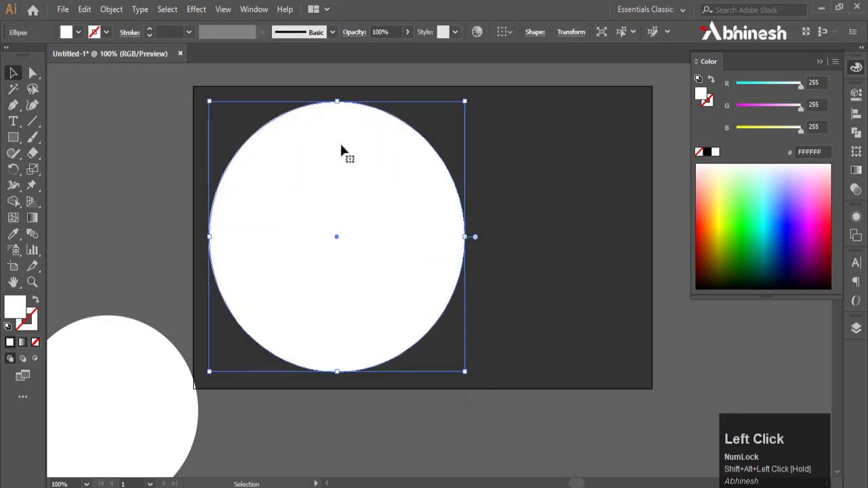
left_click(36, 300)
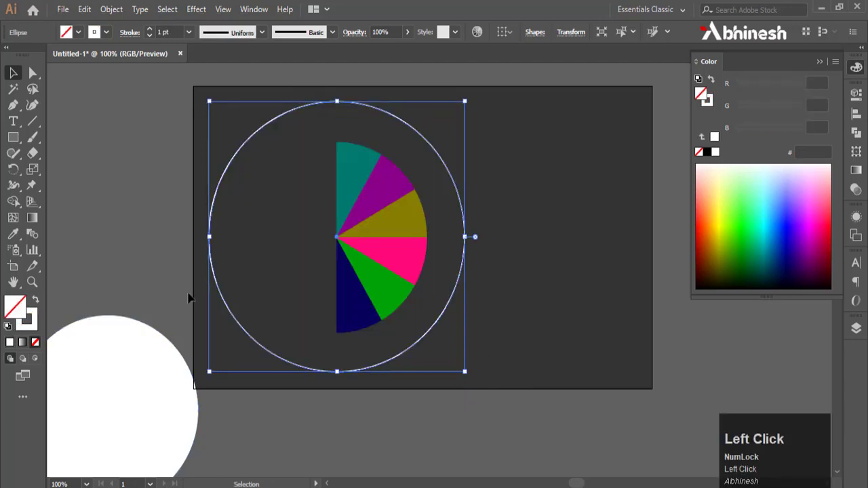
left_click(190, 32)
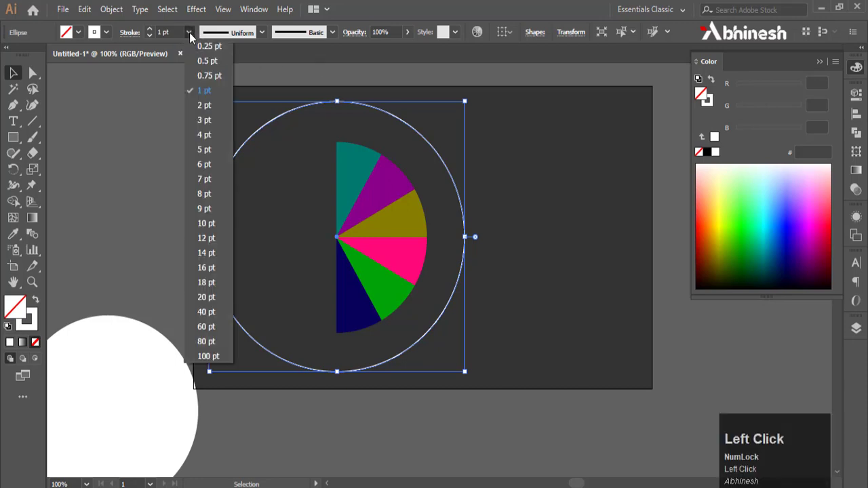
left_click(204, 108)
left_click(559, 181)
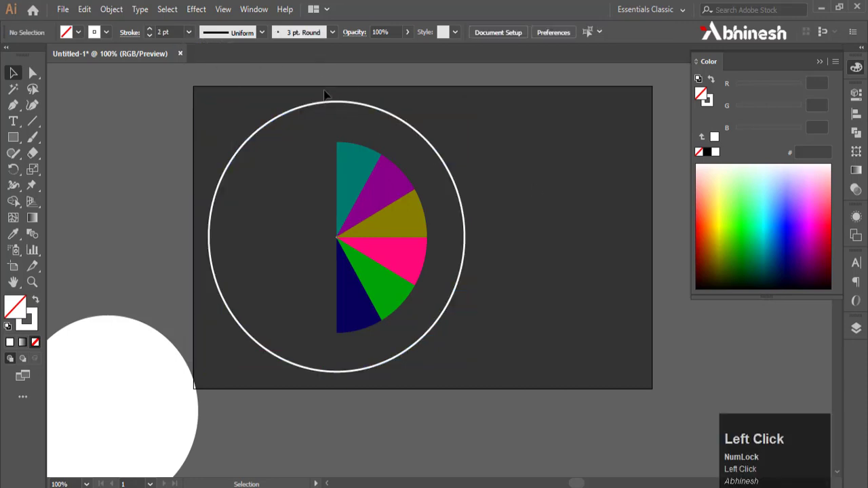
Step: Draw a vertical line through the center of the outlined circle, extending past its top and bottom
left_click(337, 102)
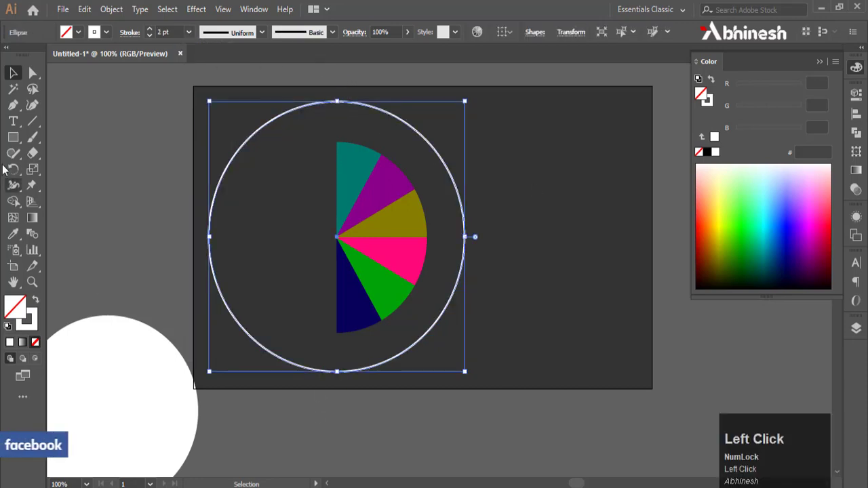
left_click(31, 122)
left_click_drag(337, 92, 337, 424)
left_click(13, 72)
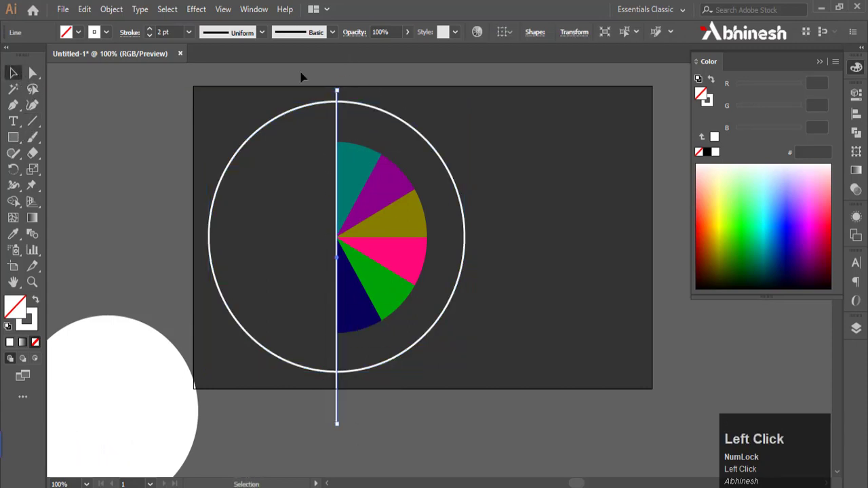
Step: Select the vertical line and the outlined circle and split the circle with the Pathfinder Divide operation
left_click_drag(301, 72, 378, 132)
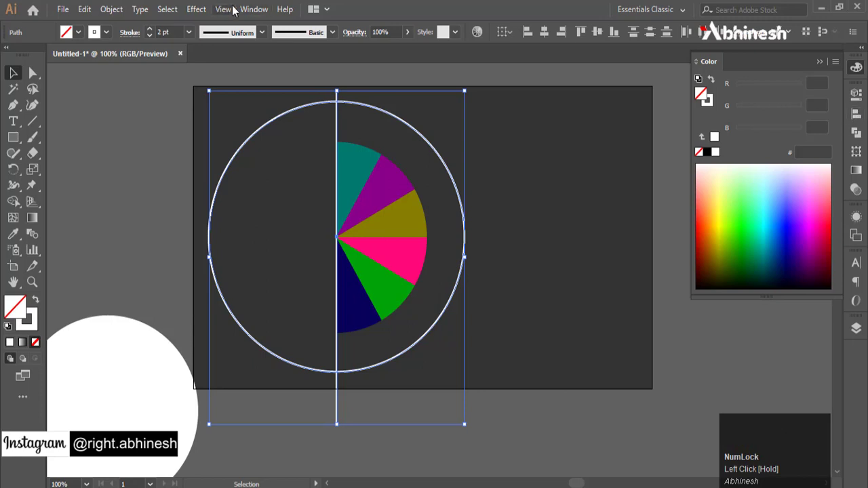
left_click(253, 9)
left_click(339, 359)
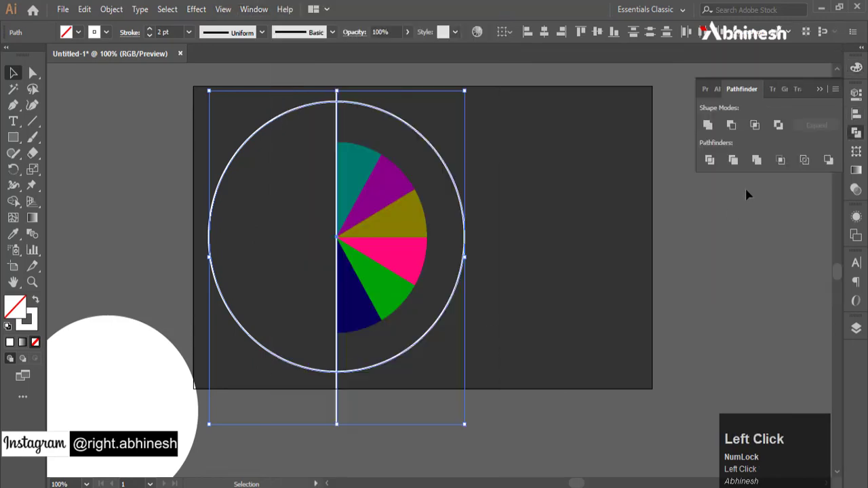
left_click(710, 160)
Step: Ungroup the divided outline circle and delete its left half
right_click(338, 116)
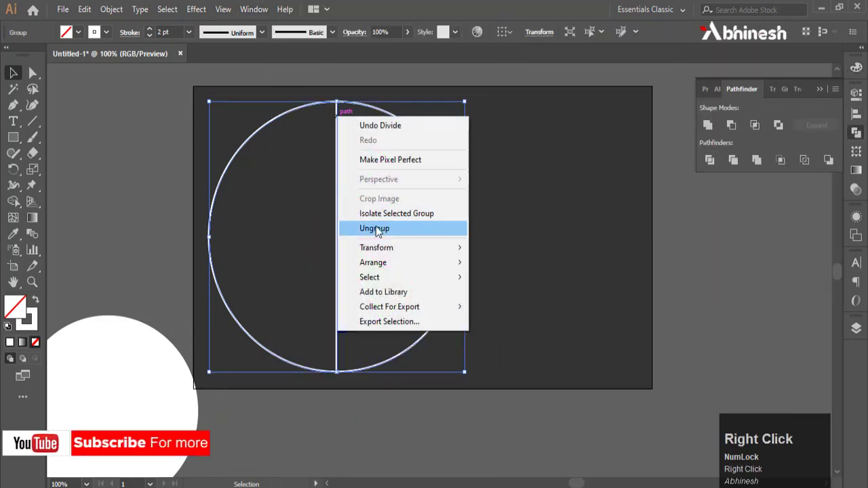
left_click(347, 227)
left_click(102, 79)
left_click(295, 109)
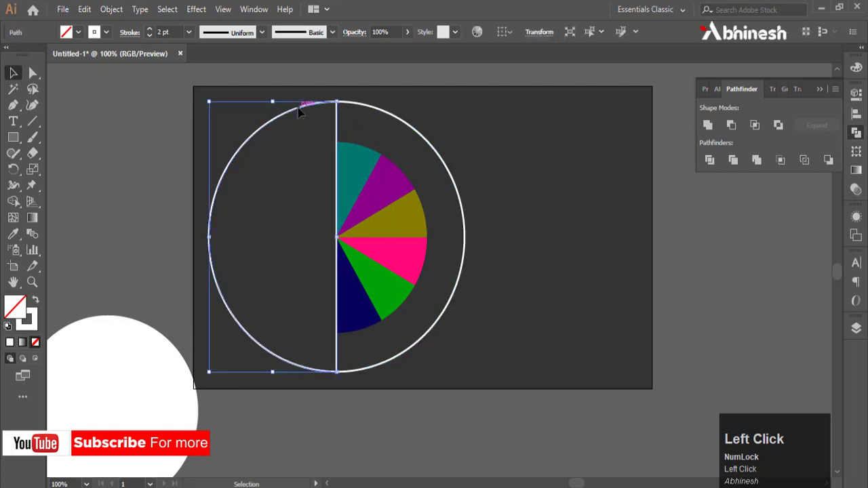
key("Delete")
Step: Delete the straight vertical edge of the white half-circle outline, leaving an open arc
left_click(32, 72)
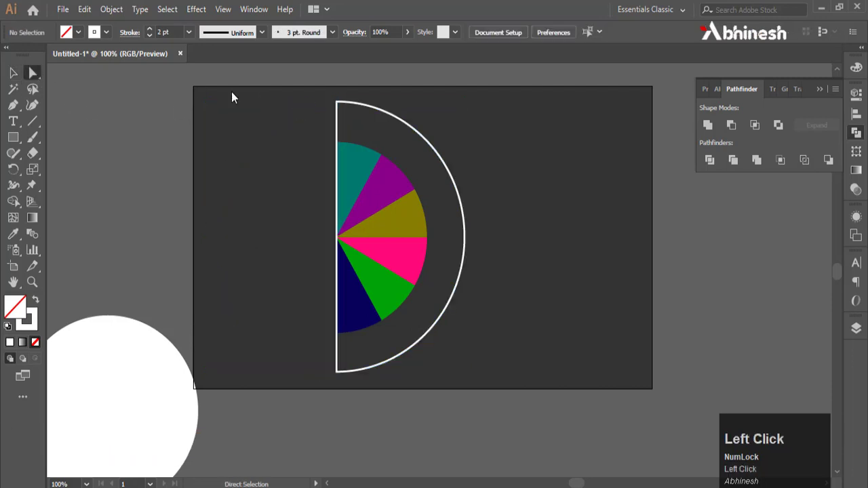
left_click(335, 123)
key("Delete")
left_click(13, 73)
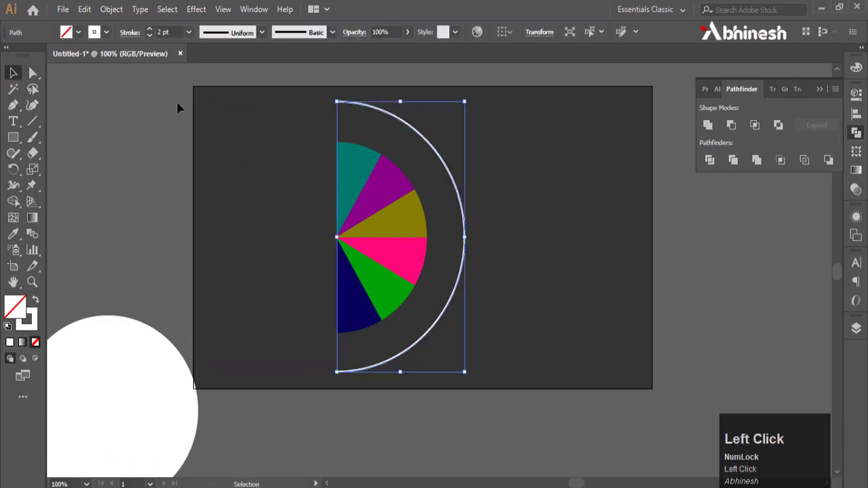
Step: Give the white arc's stroke a round cap at both ends
left_click(415, 127)
left_click(401, 122)
left_click(263, 9)
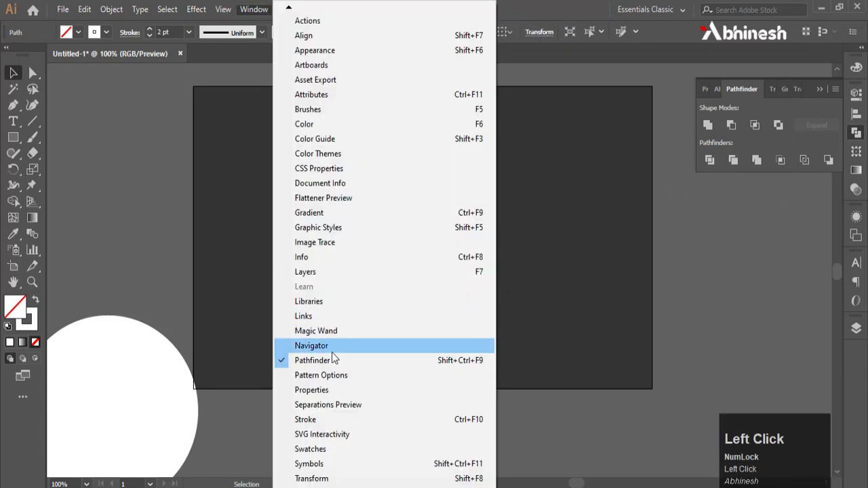
left_click(309, 418)
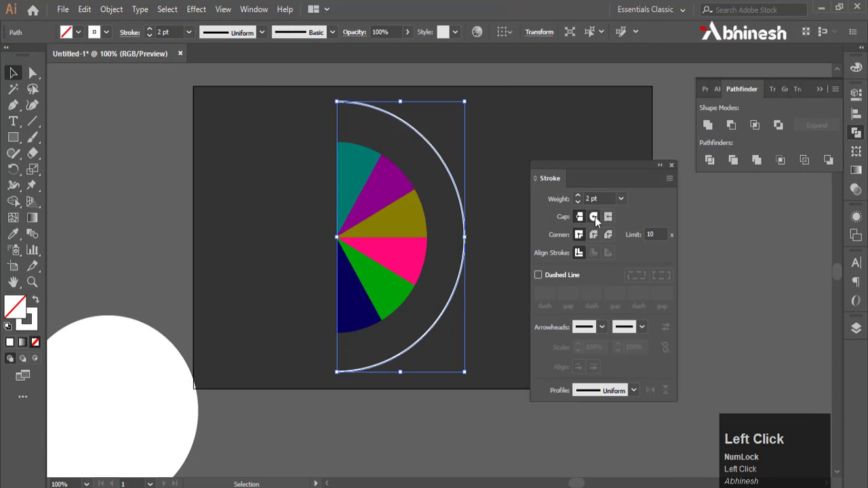
left_click(672, 165)
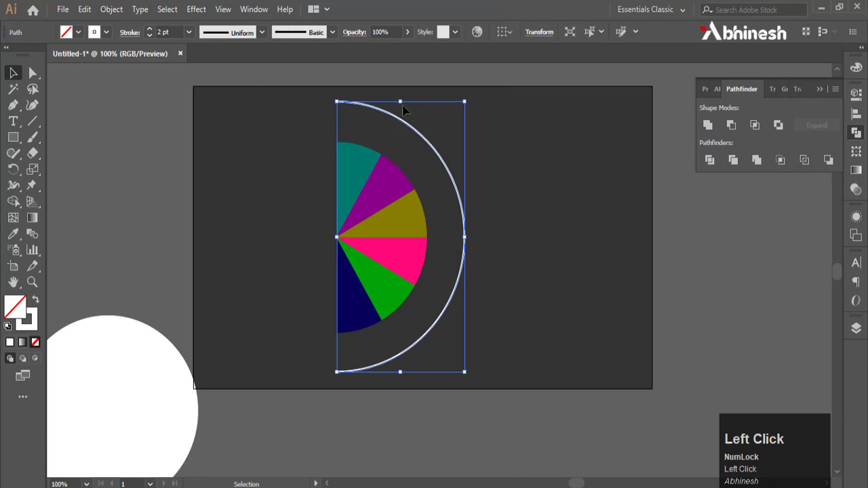
left_click(403, 110)
scroll(342, 88, "up", 5)
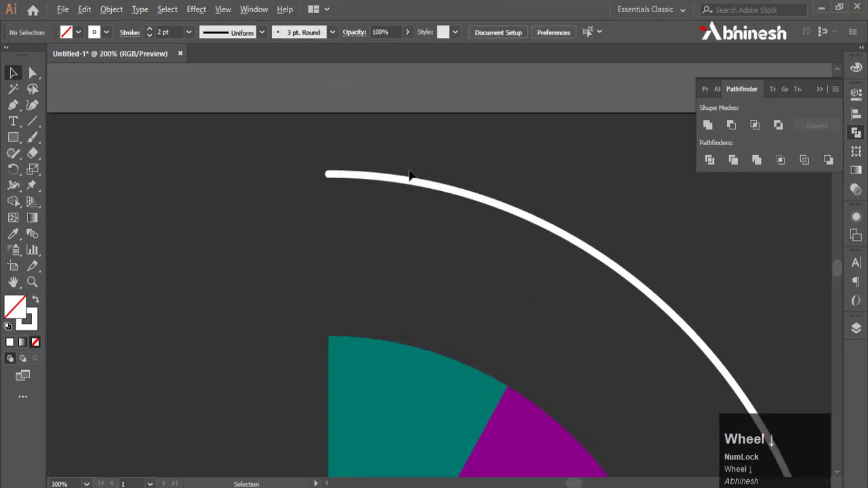
scroll(410, 175, "down", 4)
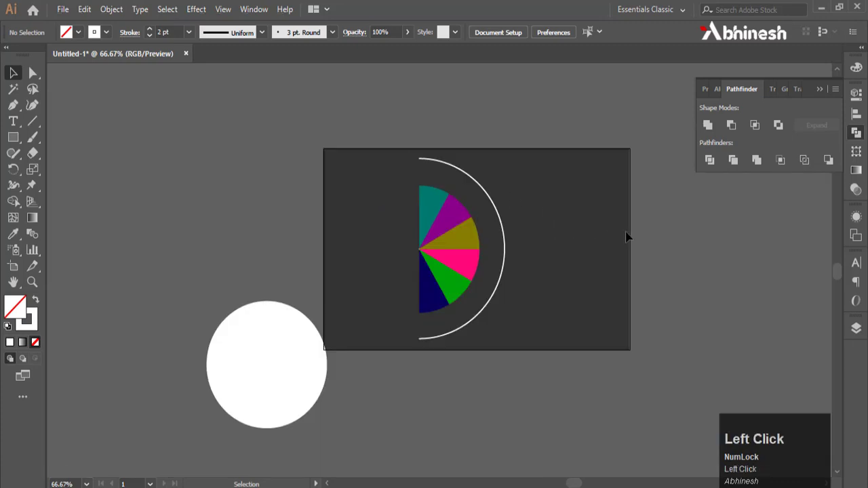
scroll(533, 222, "up", 1, "alt")
Step: Set the white arc's stroke weight to 3 pt
left_click(482, 220)
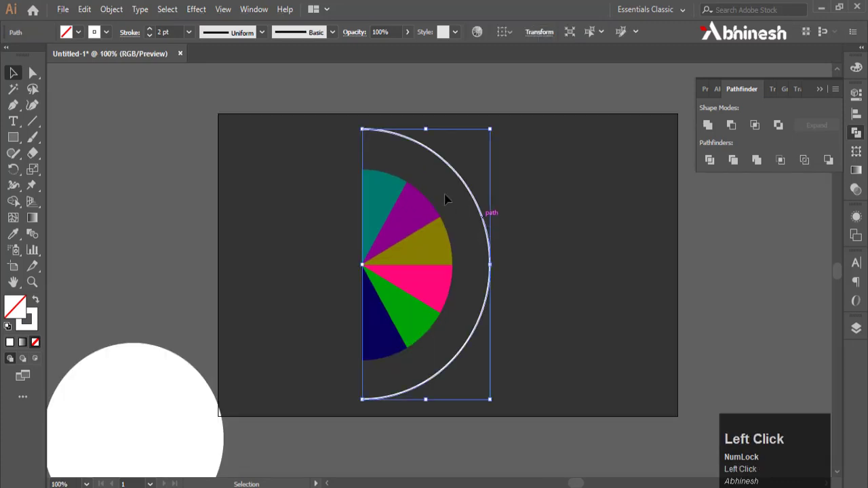
left_click(190, 32)
left_click(209, 122)
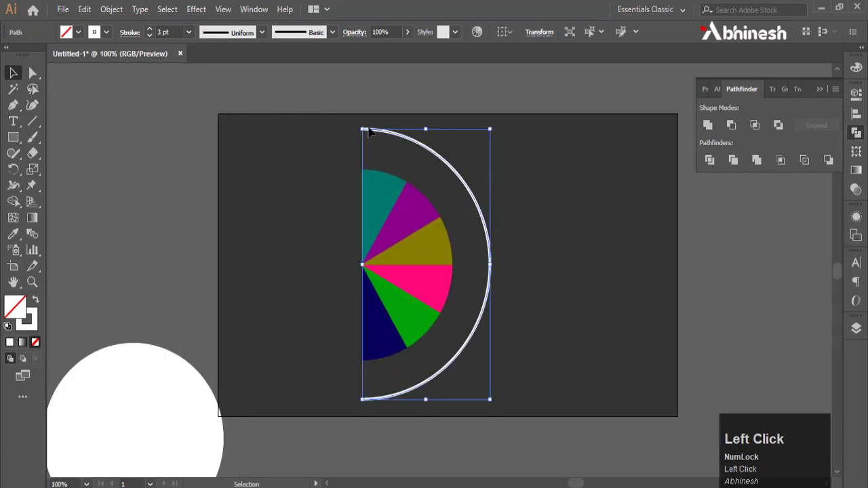
left_click(453, 333)
Step: Move the spare white circle to the wedges' common center, bring it to front and shrink it about its center to expose a colored rim
scroll(233, 363, "down", 2)
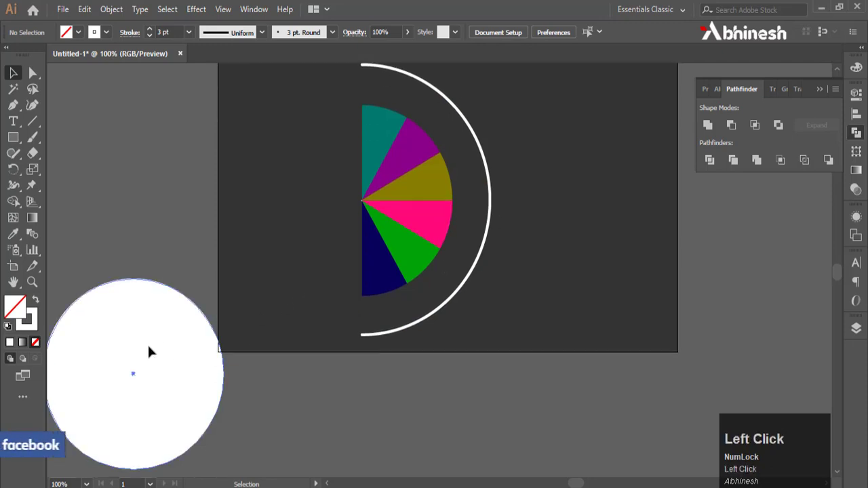
left_click_drag(157, 338, 385, 165)
right_click(345, 133)
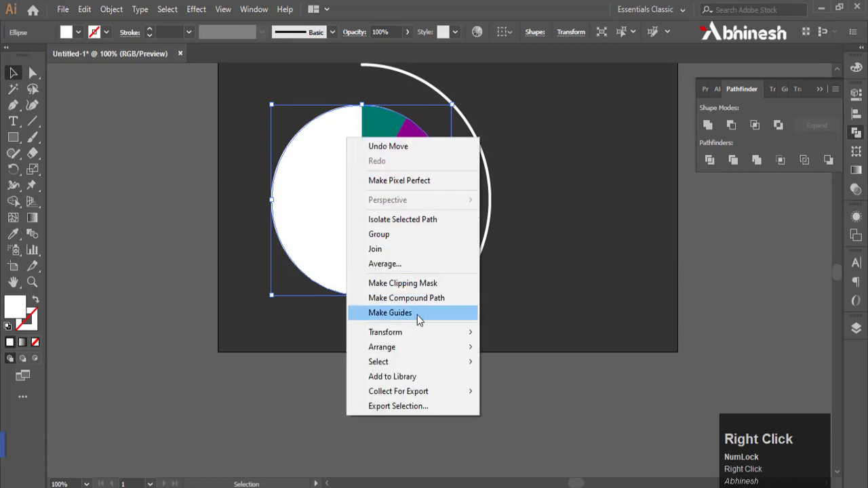
mouse_move(420, 347)
left_click(520, 347)
left_click_drag(451, 106, 441, 111)
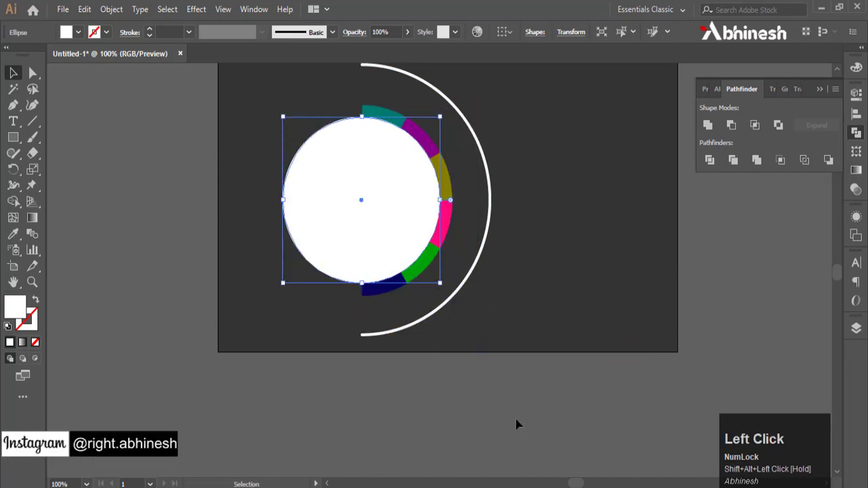
Step: Duplicate the large white circle to the right of the arc and shrink the copy about its center
left_click(399, 188)
left_click_drag(403, 190, 584, 214)
left_click_drag(620, 141, 596, 180)
scroll(601, 224, "up", 1)
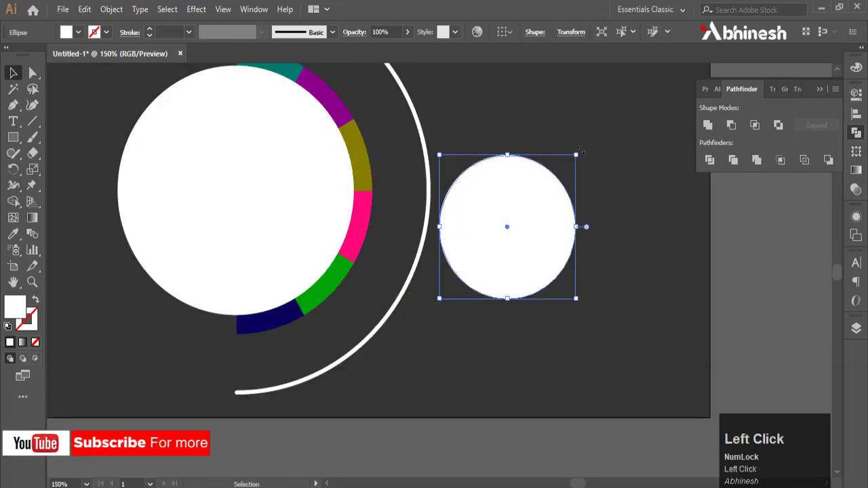
left_click_drag(579, 151, 567, 167)
Step: Add a slightly smaller concentric copy of the small white circle in front of it
left_click_drag(520, 223, 518, 198)
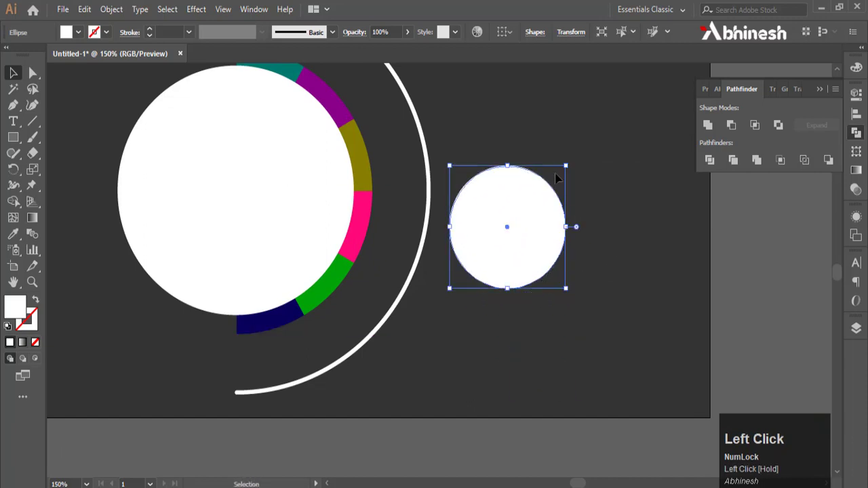
left_click_drag(566, 166, 558, 173)
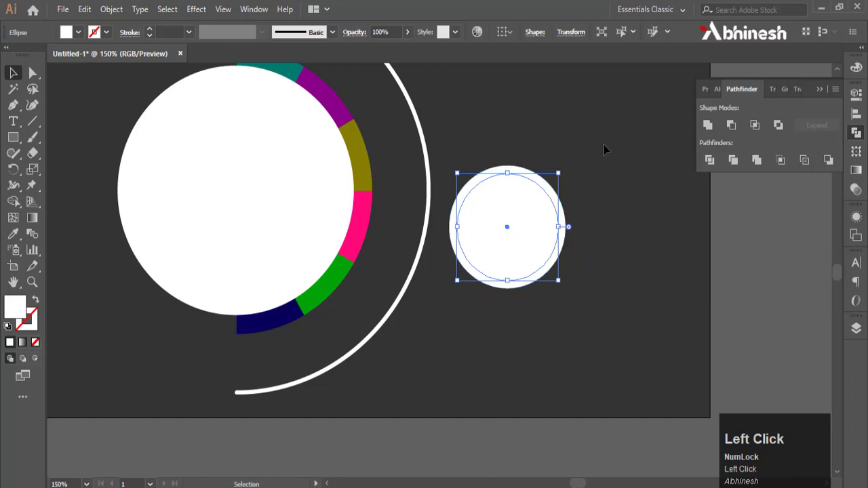
left_click(606, 149)
Step: Fill the outer small circle with light gray EDEDED
double_click(7, 308)
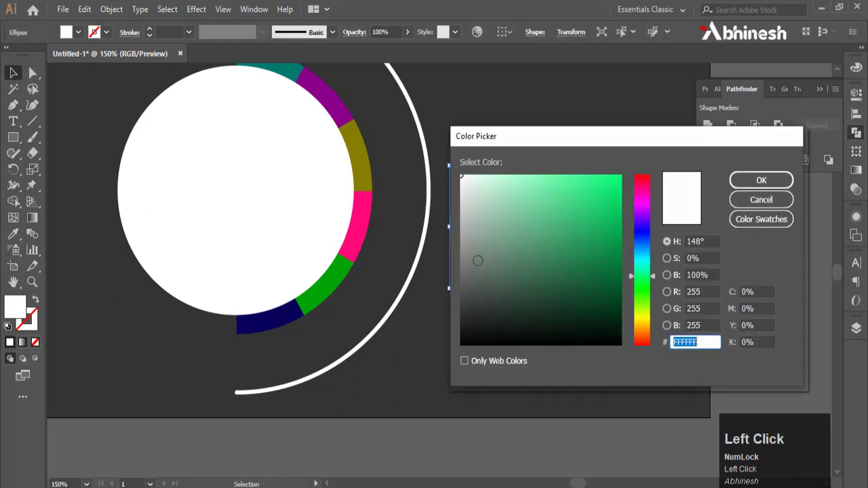
type("EDEDED")
left_click(746, 181)
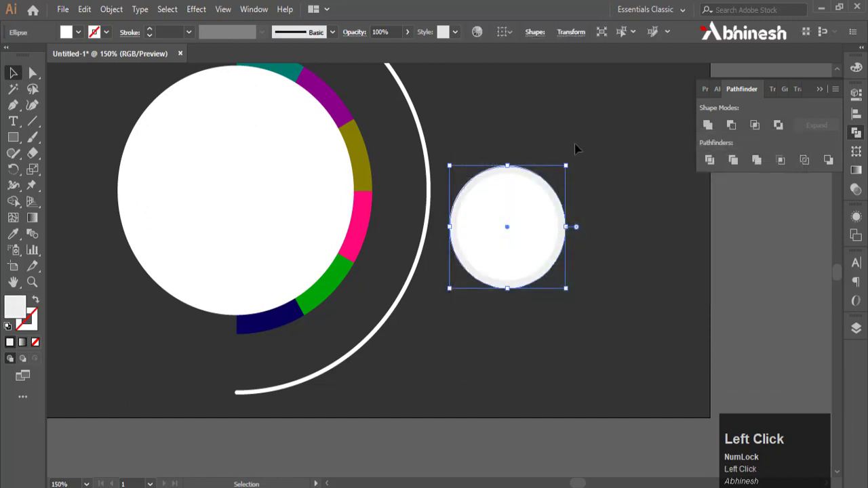
left_click(576, 146)
Step: Fill the inner small circle with a white-to-black radial gradient
left_click(541, 209)
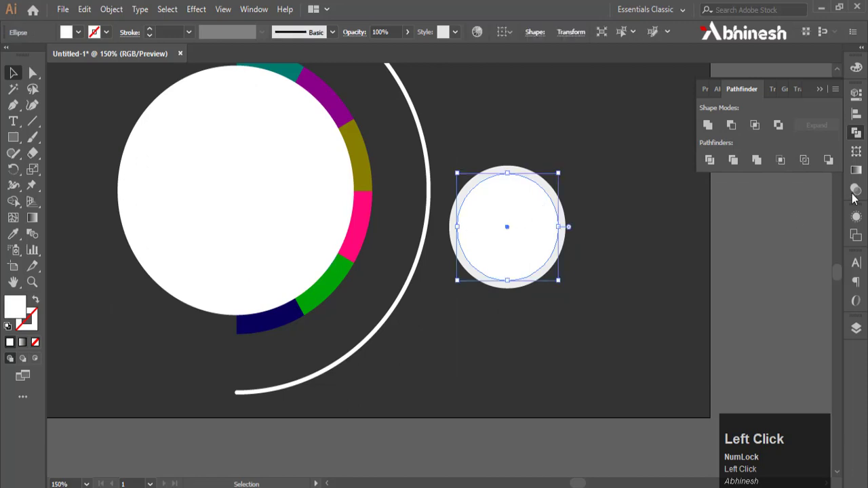
left_click(856, 170)
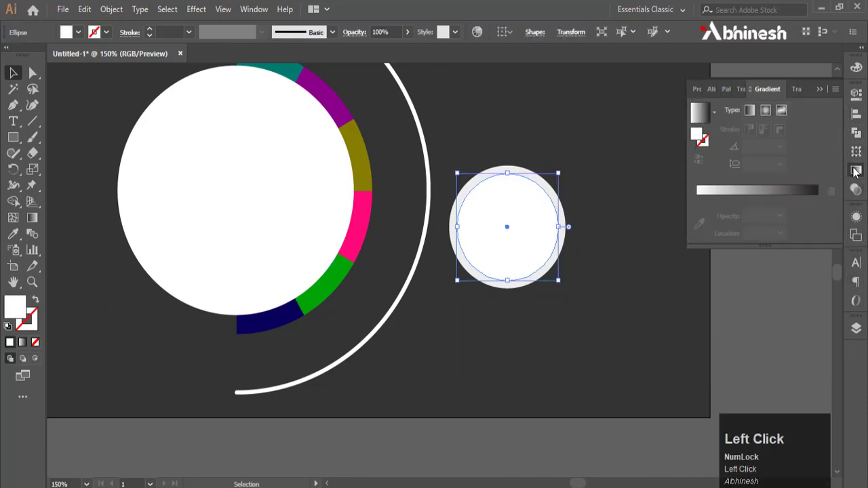
left_click(745, 192)
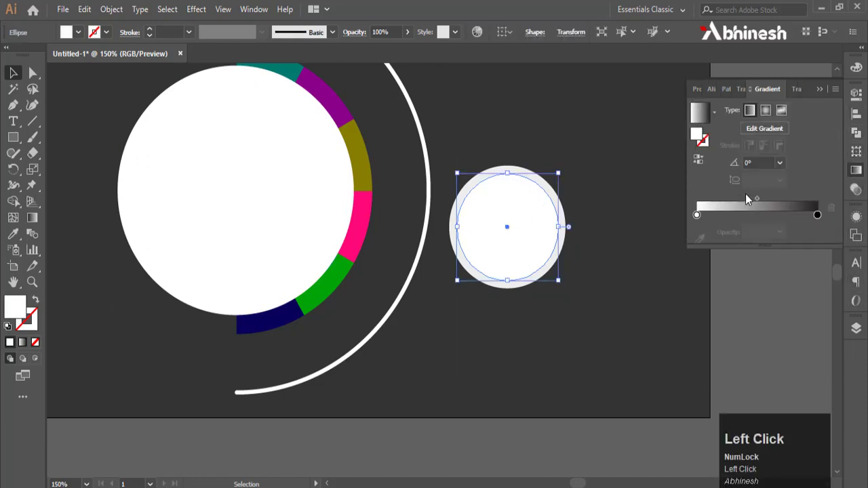
left_click(765, 111)
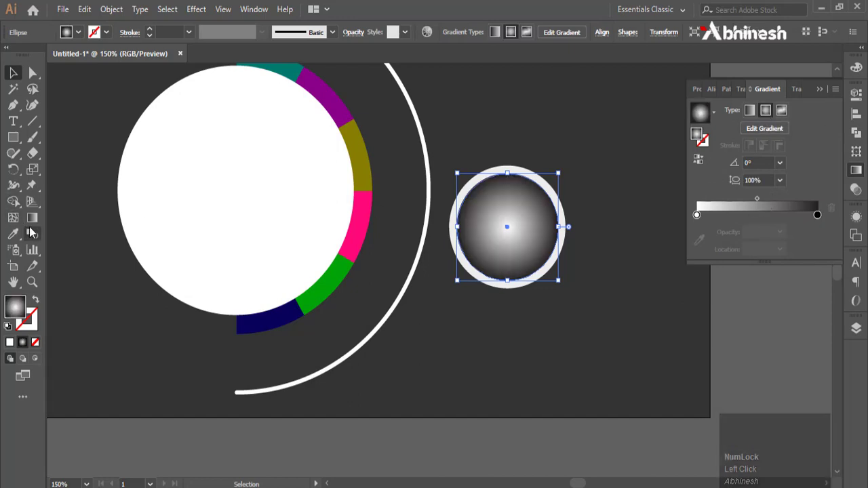
Step: Redraw the inner circle's radial gradient from its center to beyond its lower-right edge for a soft white-to-gray shading
key("g")
mouse_move(446, 147)
left_mouse_down()
mouse_move(565, 268)
mouse_move(556, 260)
left_mouse_up()
mouse_move(496, 223)
left_mouse_down()
mouse_move(584, 349)
mouse_move(556, 291)
mouse_move(588, 323)
left_mouse_up()
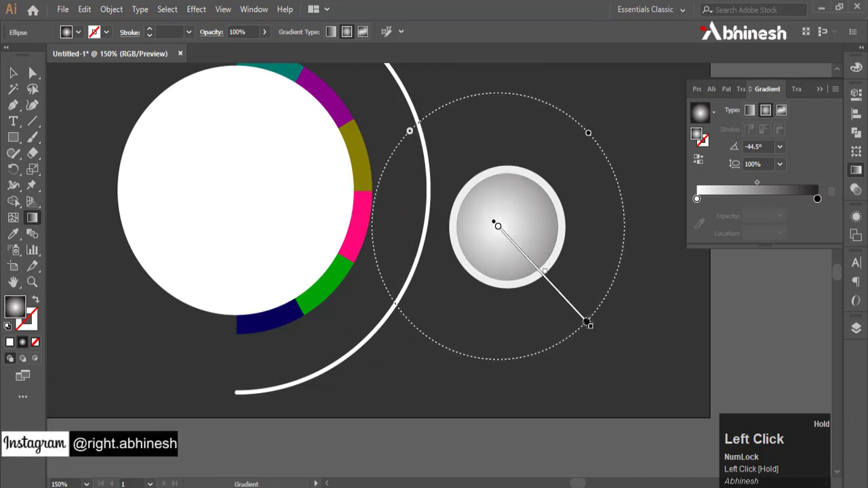
left_click(497, 227)
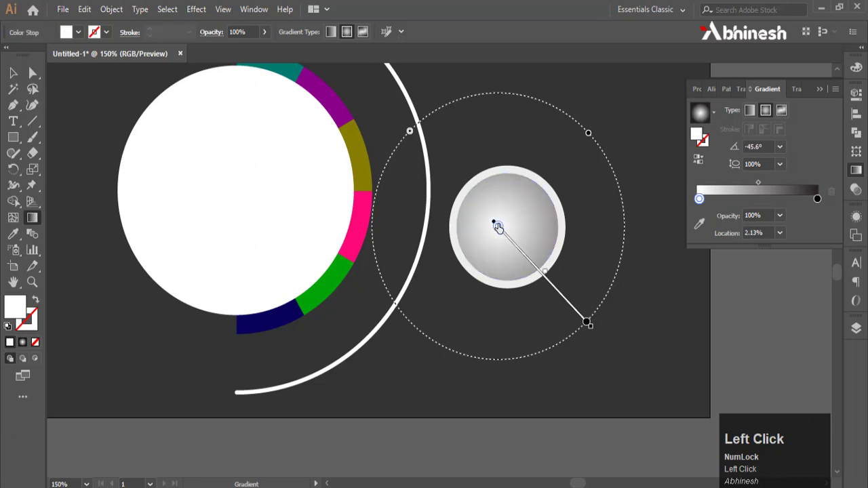
left_click_drag(498, 226, 530, 242)
left_click_drag(508, 228, 574, 310)
Step: Group the gradient circle with its light gray outer circle
key("v")
right_click(537, 278)
left_click(572, 289)
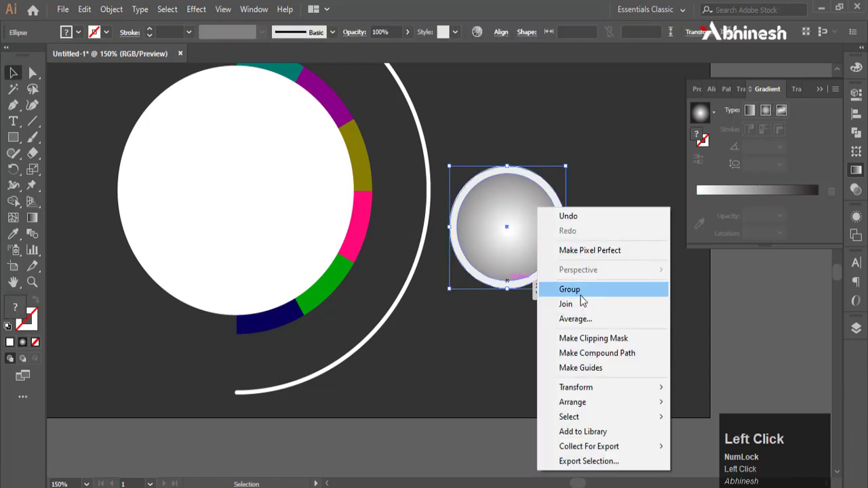
left_click(575, 174)
Step: Shrink the grouped gradient button about its center to less than half its size
left_click(534, 189)
left_click_drag(562, 174, 540, 211)
left_click(541, 210)
scroll(521, 290, "up", 2)
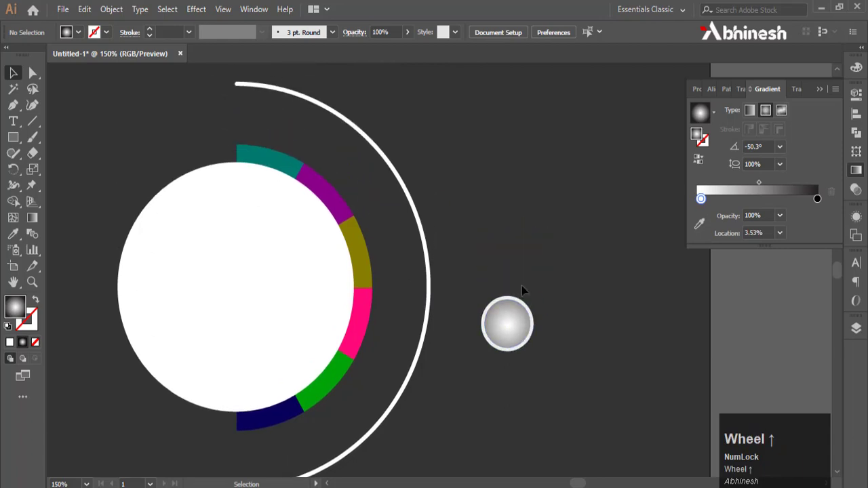
scroll(516, 254, "down", 1)
Step: Place the gradient button on the upper part of the white arc and reduce it further, keeping it centered on the line
left_click_drag(520, 311, 390, 145)
scroll(390, 144, "up", 1)
scroll(390, 145, "up", 5)
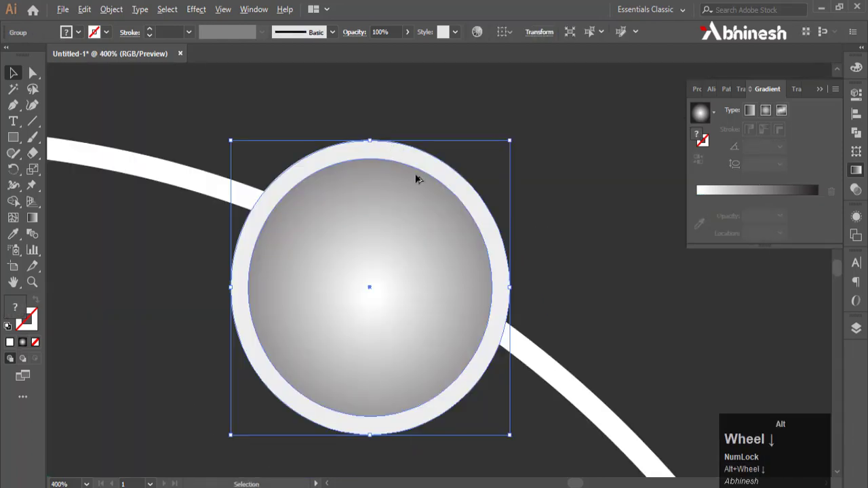
scroll(417, 179, "down", 1)
left_click_drag(450, 162, 422, 195)
left_click(470, 186)
left_click_drag(405, 230, 405, 220)
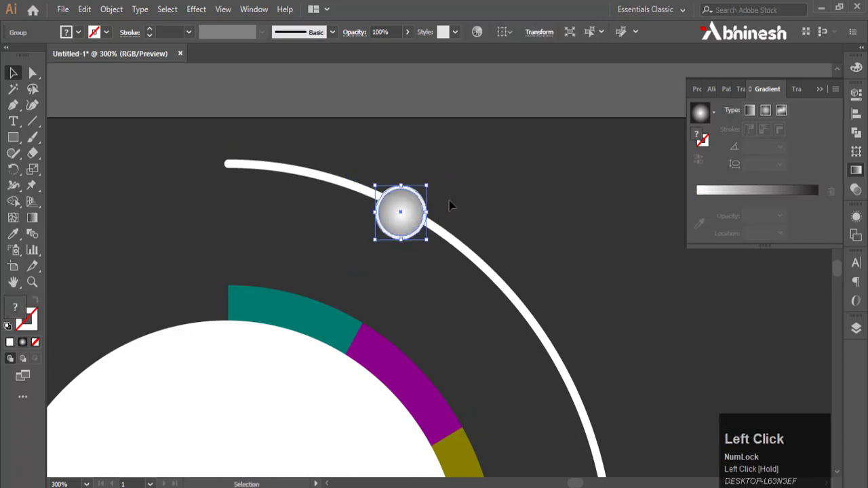
left_click(488, 193)
Step: Duplicate the gradient button twice along the arc, beside the purple wedge and at the arc's rightmost point
scroll(497, 196, "down", 1)
left_click_drag(429, 178, 536, 285)
key("ctrl+z")
left_click_drag(428, 174, 550, 290)
scroll(548, 233, "down", 5)
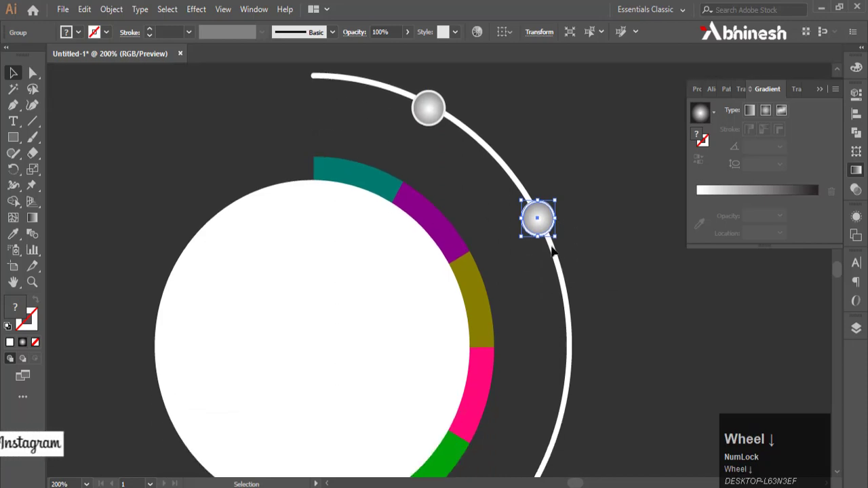
left_click_drag(547, 133, 573, 253)
Step: Duplicate the gradient button twice more along the arc's lower half, beside the green and navy wedges
scroll(586, 237, "down", 3)
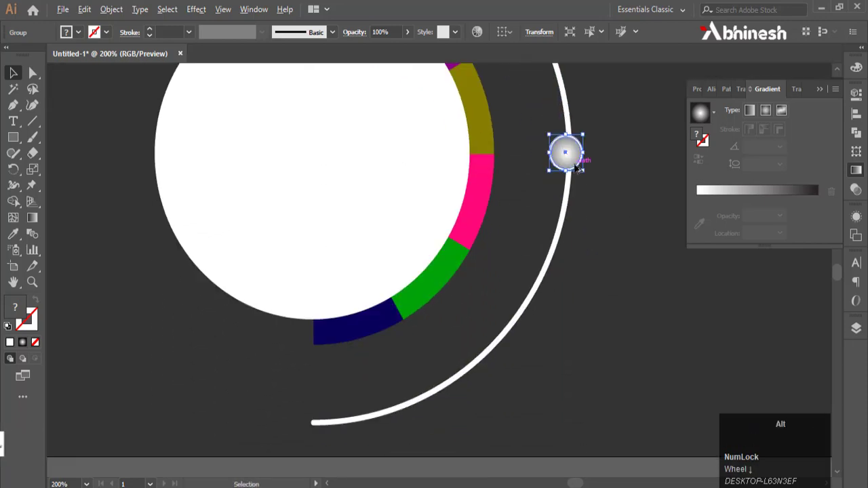
left_click_drag(565, 154, 549, 304)
scroll(549, 304, "down", 2)
left_click_drag(548, 240, 445, 335)
left_click(560, 319)
scroll(574, 288, "down", 1)
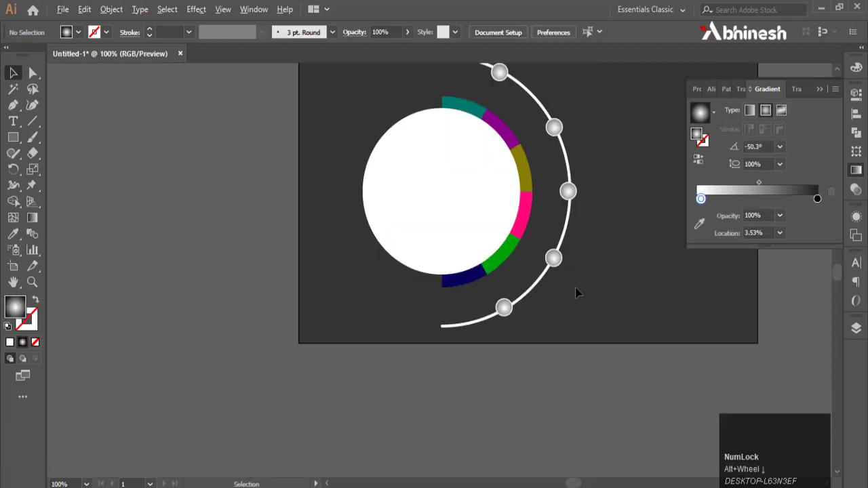
left_click_drag(576, 292, 505, 305)
Step: Draw a wide, short rectangle to the right of the arc's upper end and fully round its corners into a pill shape
left_click(416, 310)
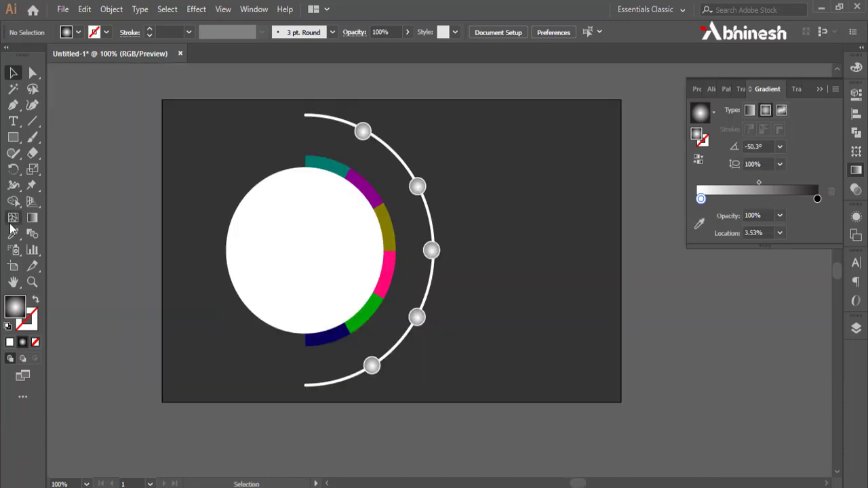
left_click_drag(15, 137, 68, 137)
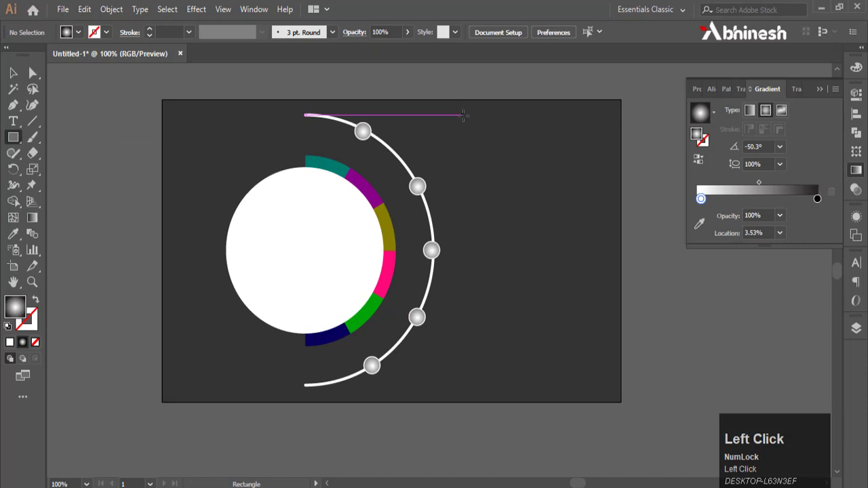
left_click_drag(463, 115, 578, 141)
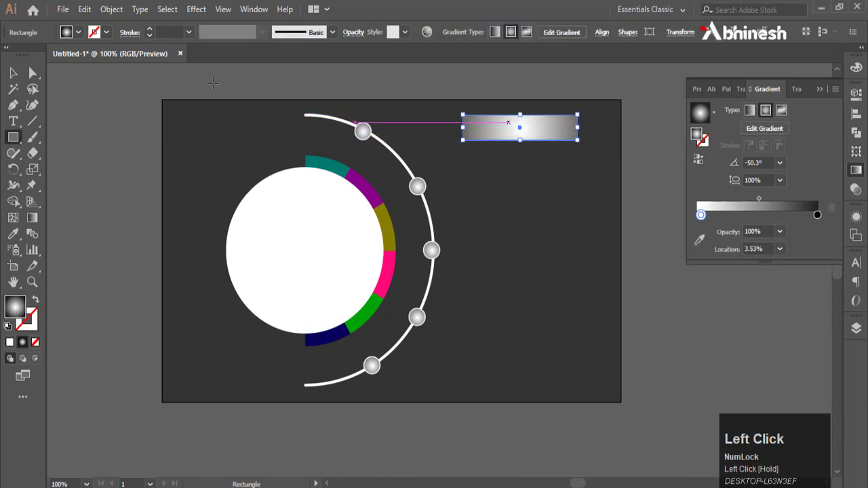
left_click(32, 72)
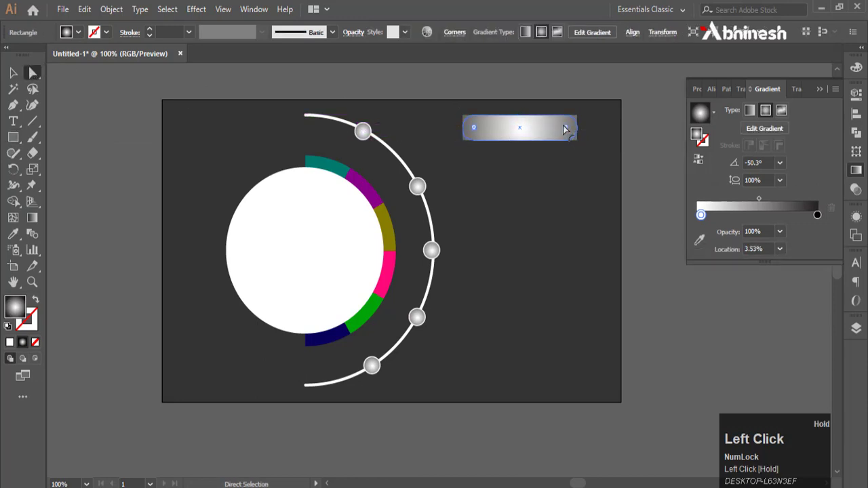
left_click(12, 73)
left_click(475, 88)
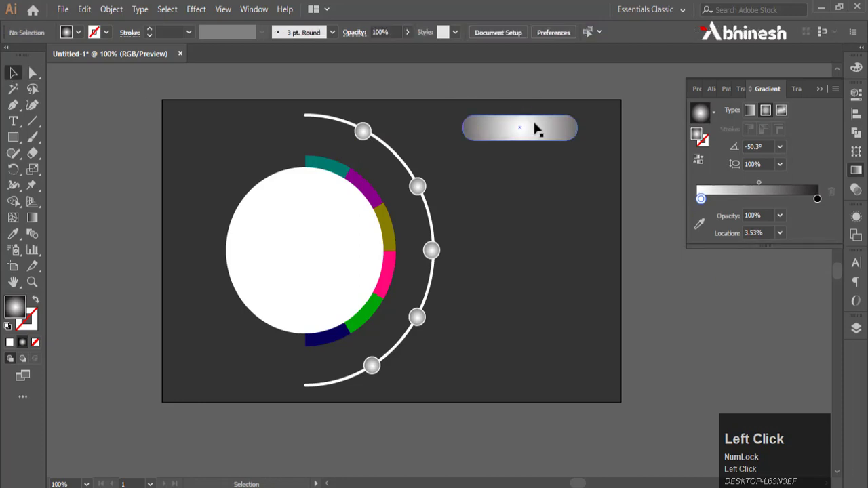
Step: Duplicate the pill four times and stagger the five pills to the right of the arc, one beside each gradient button
left_click_drag(529, 127, 542, 173)
left_click_drag(543, 172, 520, 386, "alt")
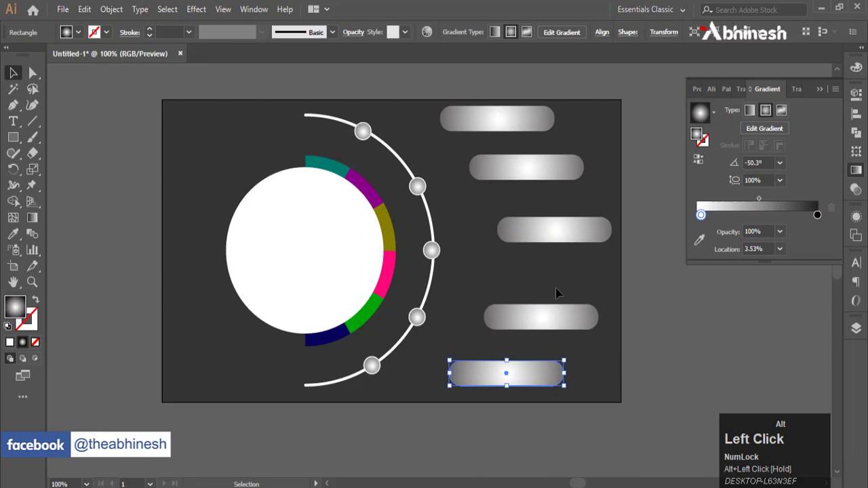
left_click(606, 341)
scroll(596, 251, "down", 2)
scroll(612, 319, "up", 2)
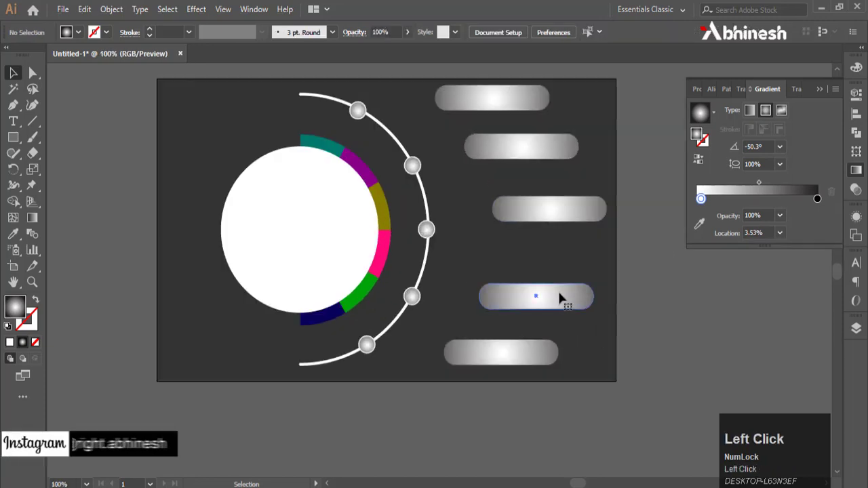
Step: Move the two lowest pills up slightly to even out the vertical spacing between the five pills
left_click_drag(558, 296, 561, 288)
left_click_drag(525, 357, 527, 350)
left_click(577, 325)
left_click_drag(566, 286, 565, 275)
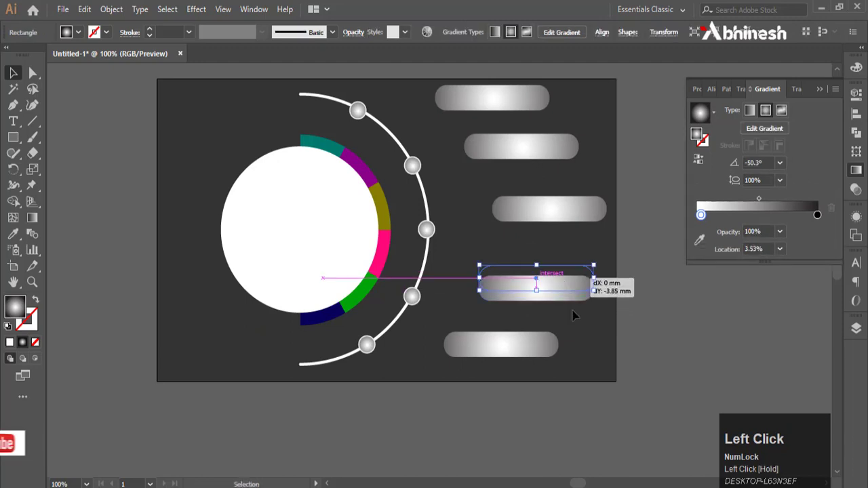
left_click(574, 312)
scroll(587, 270, "down", 1)
left_click_drag(588, 242, 517, 234)
scroll(430, 168, "up", 1)
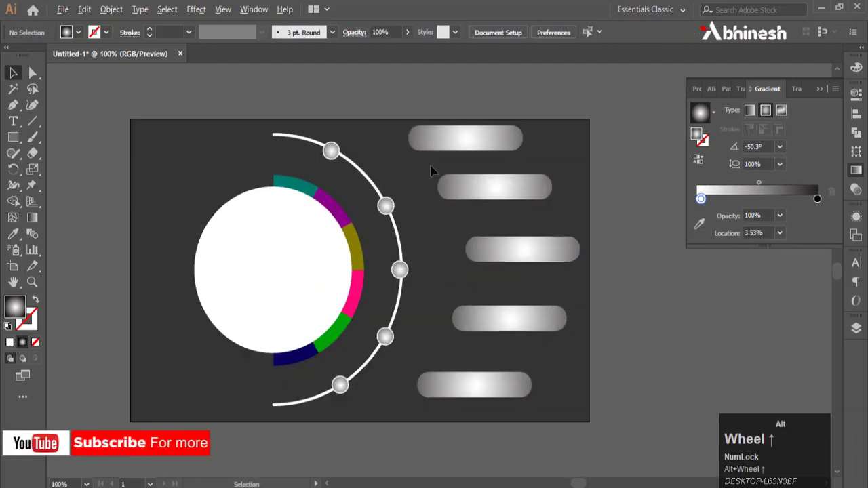
Step: Draw a three-point Pen tool connector from the center of the top button, through a bend, to the top pill's left end
scroll(425, 154, "up", 1)
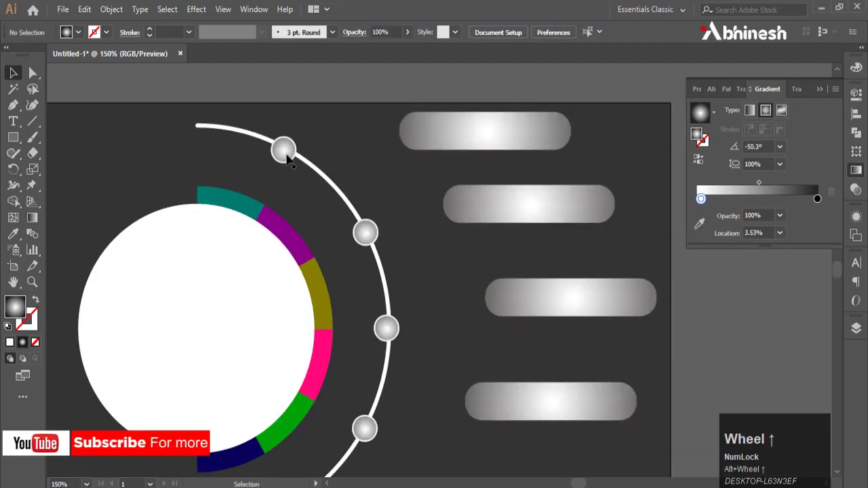
left_click(13, 105)
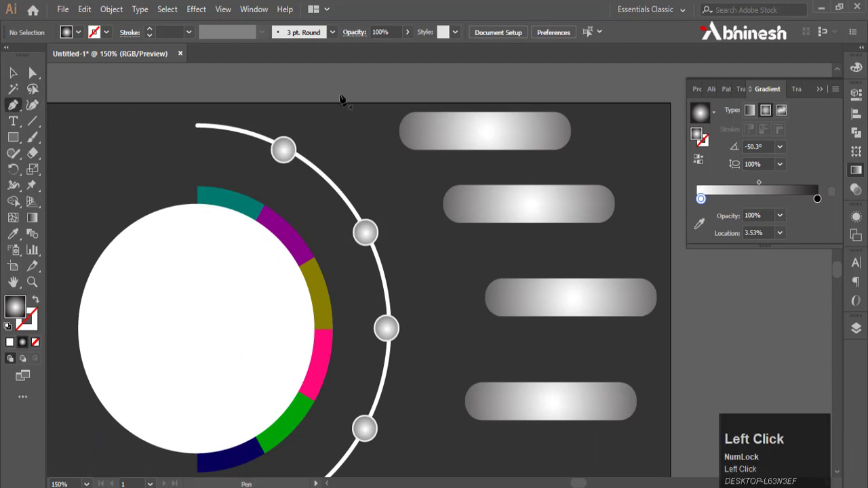
left_click(283, 150)
left_click(304, 120)
left_click(399, 131)
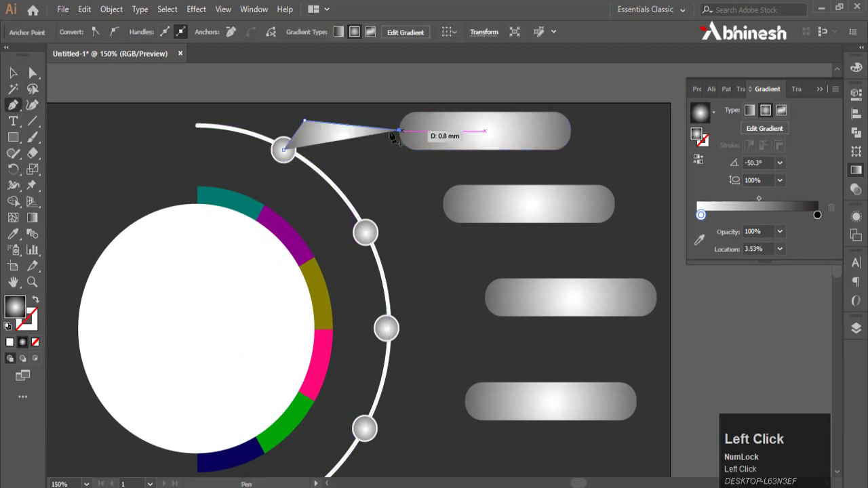
Step: Give the connector a white stroke with no fill, and deselect it
left_click(10, 342)
left_click(35, 299)
left_click(13, 72)
left_click(244, 88)
Step: Move the top connector's bend away from the button so the segment leading to the pill is nearly horizontal
scroll(311, 116, "up", 2)
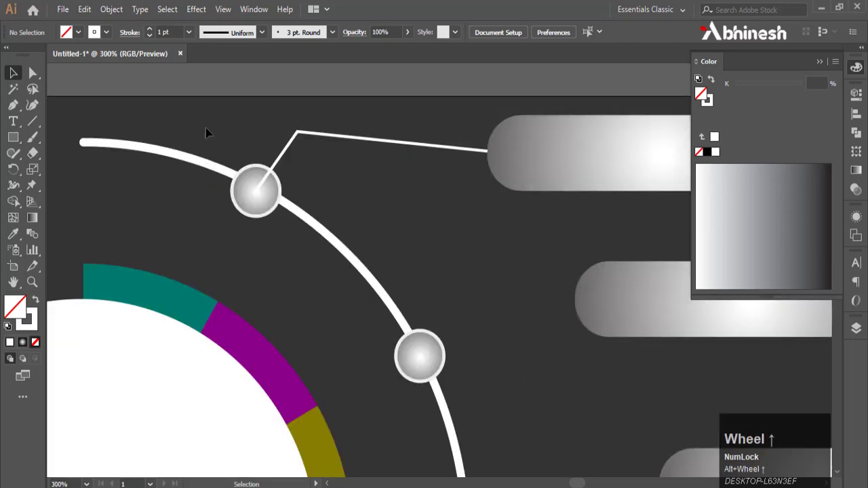
left_click_drag(298, 133, 335, 155)
left_click(417, 112)
scroll(447, 163, "down", 2, "alt")
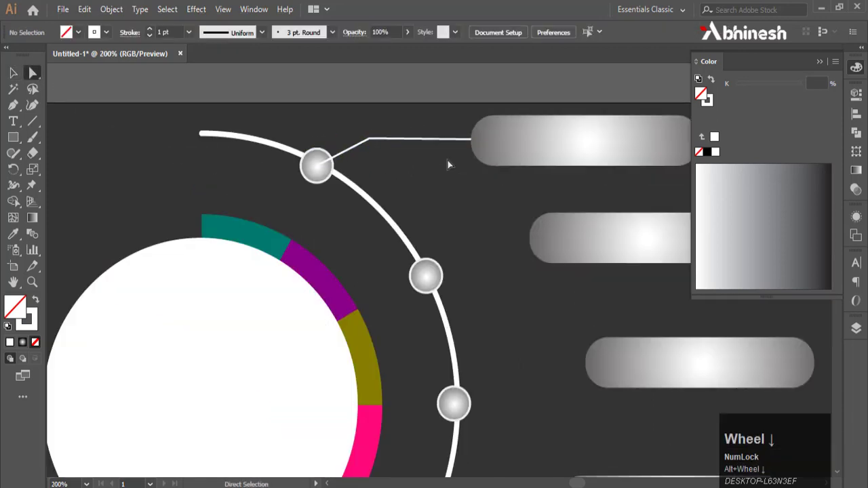
Step: Change the top connector's stacking order so it lies behind its gradient button
left_click_drag(468, 193, 366, 182)
right_click(330, 148)
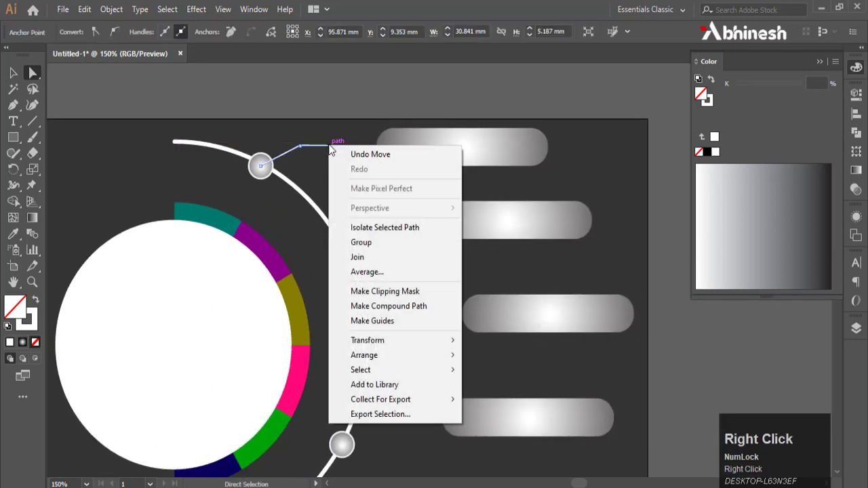
left_click(380, 355)
left_click(502, 372)
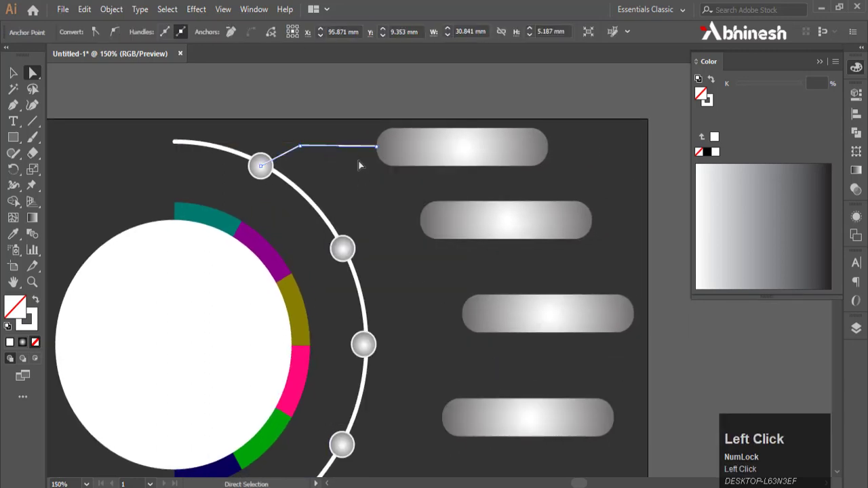
Step: Duplicate the top connector four times, starting one copy at each of the remaining buttons along the arc
scroll(240, 151, "up", 1)
left_click_drag(346, 147, 464, 227)
scroll(463, 204, "down", 2)
left_click_drag(526, 244, 539, 267)
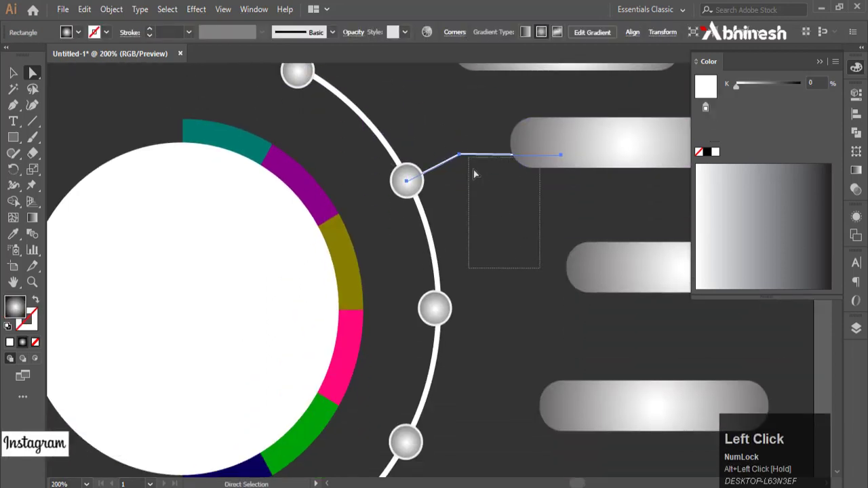
left_click(469, 158)
left_click_drag(468, 156, 492, 303)
scroll(514, 212, "down", 3)
left_click_drag(504, 160, 478, 291)
scroll(478, 275, "down", 2)
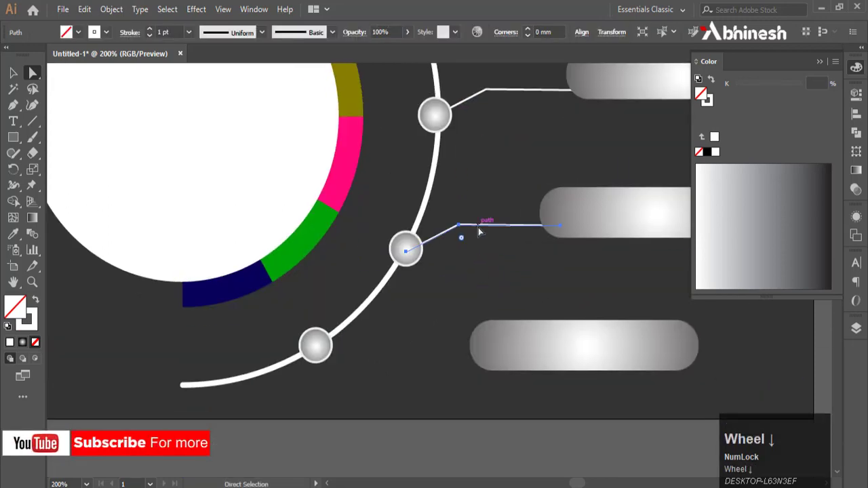
left_click_drag(478, 227, 388, 323)
Step: Reshape the fifth and fourth connectors by lowering their bends and attaching their endpoints to the left ends of their pills
left_click_drag(369, 321, 385, 356)
left_click_drag(470, 322, 469, 346)
left_click_drag(458, 226, 473, 243)
left_click_drag(562, 232, 539, 211)
Step: Attach the third connector's endpoint to the middle pill's left end and shift its bend to flatten the line
scroll(531, 283, "up", 3)
scroll(531, 283, "up", 2)
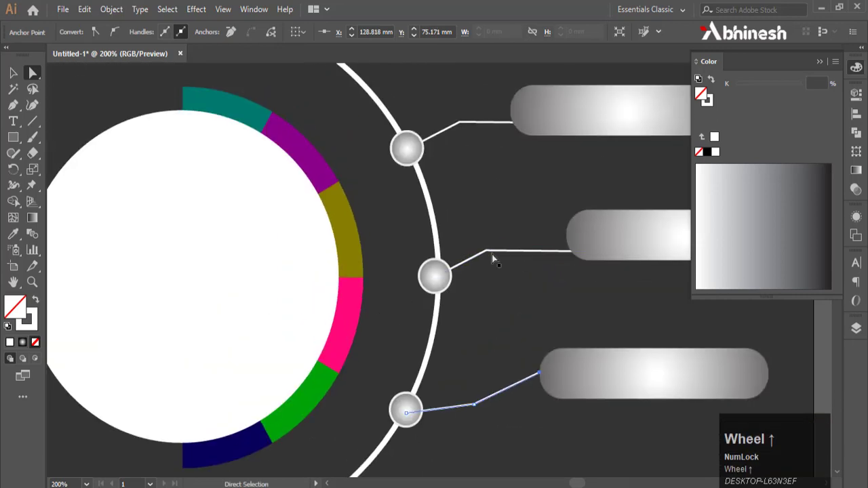
left_click(573, 255)
left_click_drag(587, 252, 567, 237)
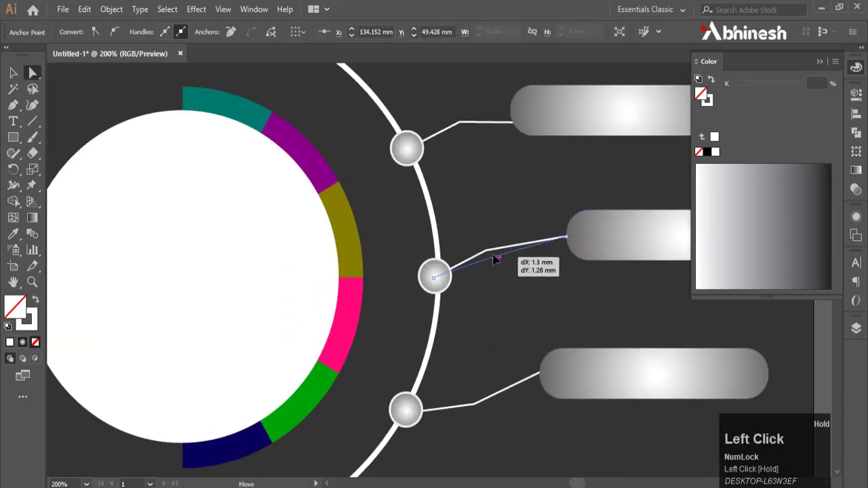
left_click_drag(493, 255, 493, 257)
Step: Attach the second connector's endpoint to the second pill's left end and adjust its bend to straighten the line
scroll(478, 209, "up", 3)
left_click(478, 208)
left_click(501, 204)
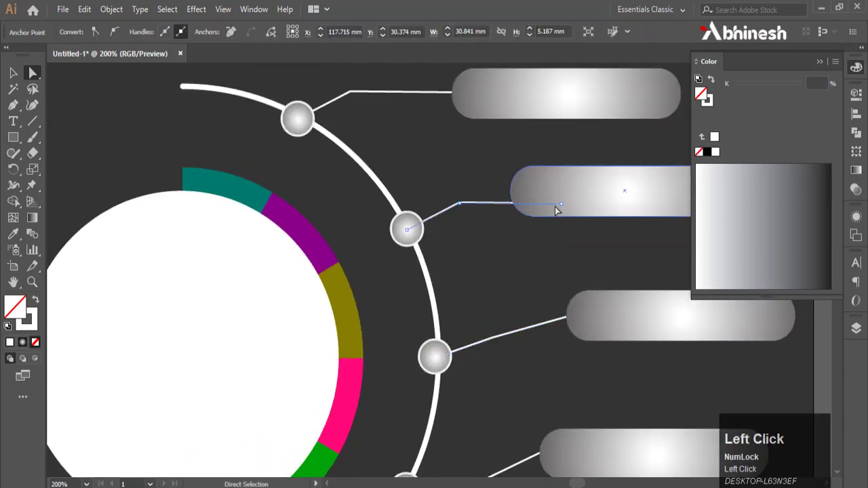
left_click_drag(562, 209, 513, 196)
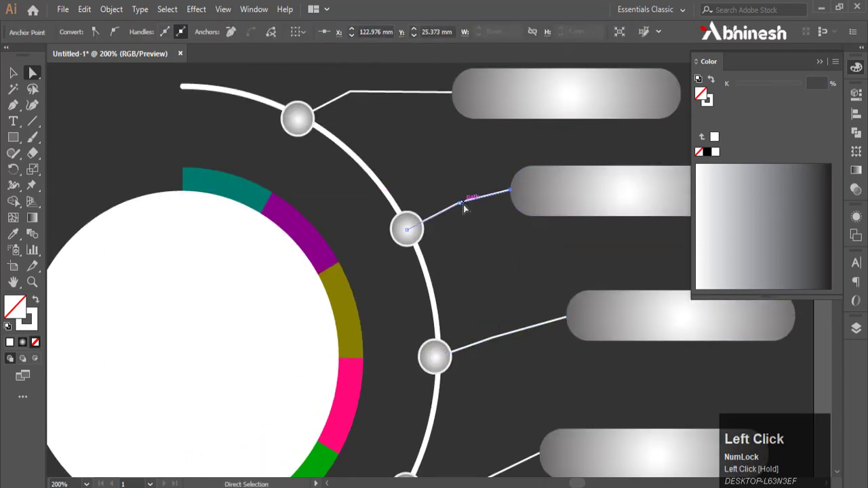
left_click(462, 210)
left_click_drag(461, 206, 464, 209)
Step: Move the top connector's bend closer to its button, lengthening the horizontal segment
scroll(465, 209, "up", 3)
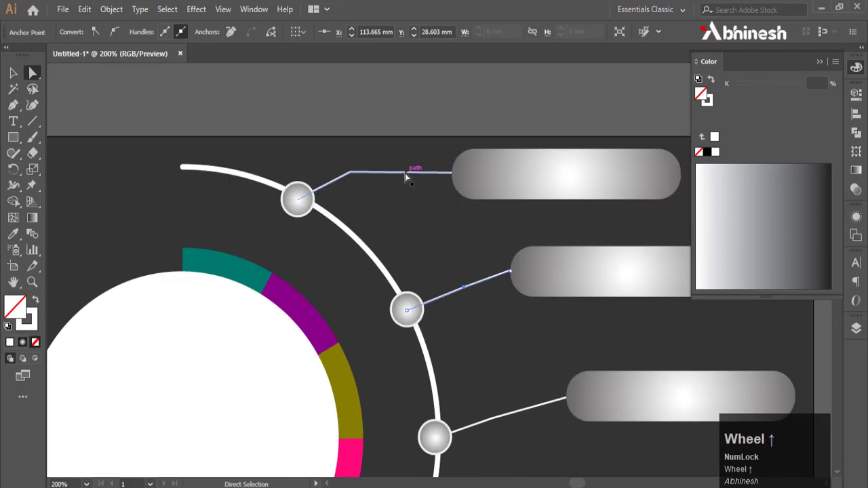
left_click(404, 173)
left_click_drag(352, 176, 334, 175)
left_click(434, 204)
Step: Raise the fourth connector's bend so the line runs straight from its button to its pill
scroll(473, 235, "down", 2)
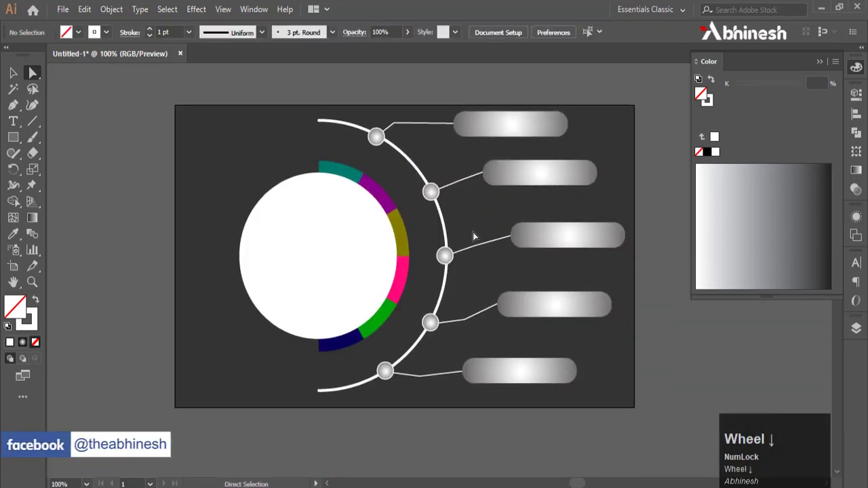
left_click(467, 320)
scroll(467, 323, "up", 3)
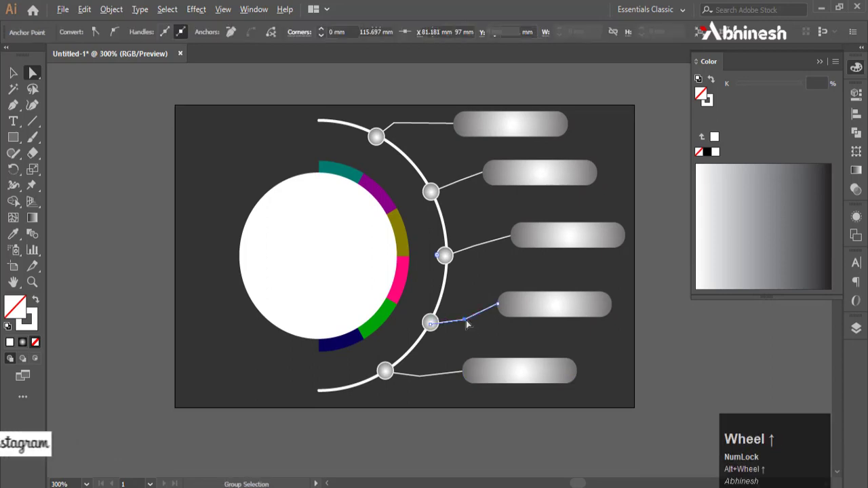
left_click_drag(451, 293, 450, 278)
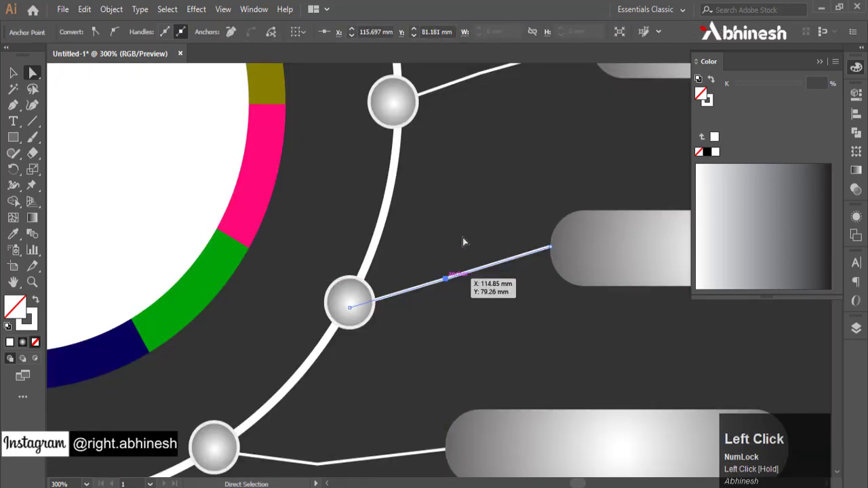
left_click(487, 211)
Step: Move the bottom connector's bend lower and closer to its button
scroll(486, 211, "down", 1)
left_click(378, 300)
left_click_drag(381, 305, 356, 311)
scroll(494, 342, "down", 2)
scroll(517, 312, "up", 2)
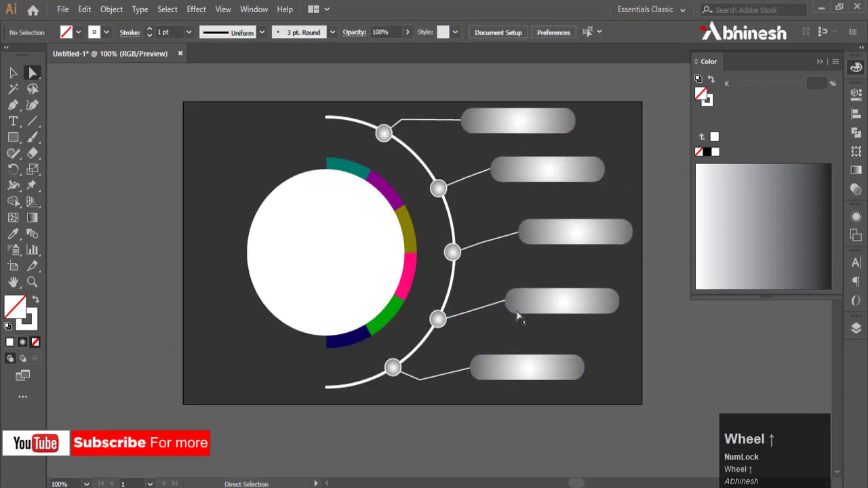
left_click_drag(540, 273, 432, 285)
scroll(482, 263, "down", 1)
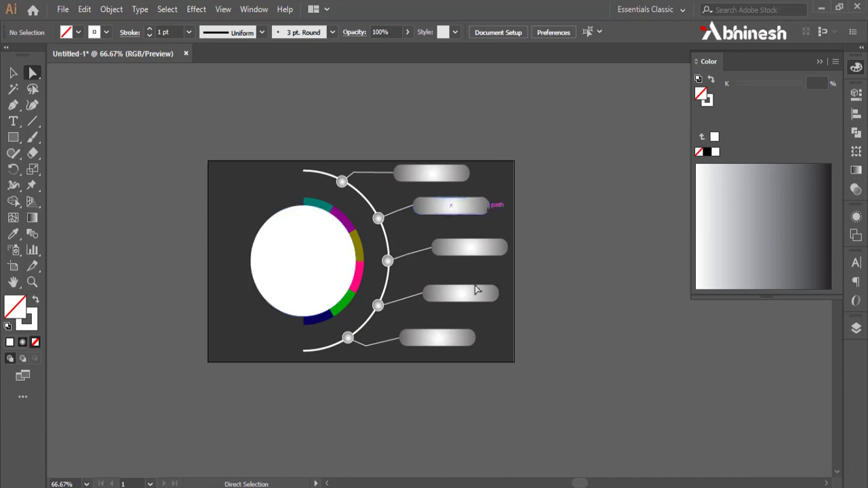
scroll(428, 206, "up", 1)
scroll(439, 140, "up", 1)
scroll(440, 136, "down", 1)
Step: Recolor the white gradient stop of the top pill with the teal sampled from the teal rim wedge
left_click(486, 144)
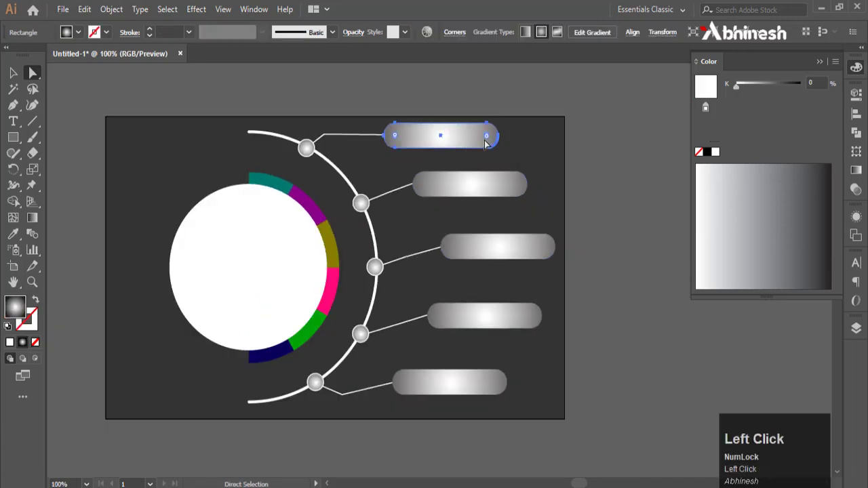
left_click(856, 170)
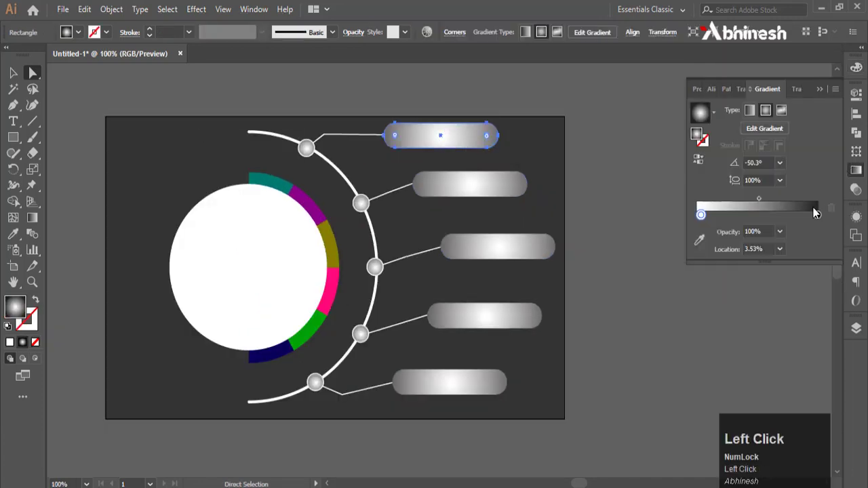
left_click(699, 216)
double_click(696, 215)
left_click(653, 312)
left_click(276, 179)
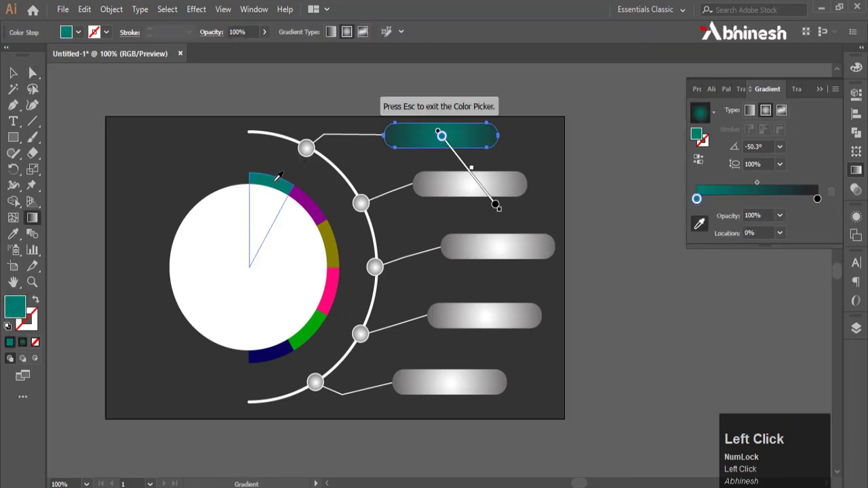
Step: Redraw the top pill's gradient horizontally, starting near the pill's left end and extending past its right end
left_click(30, 219)
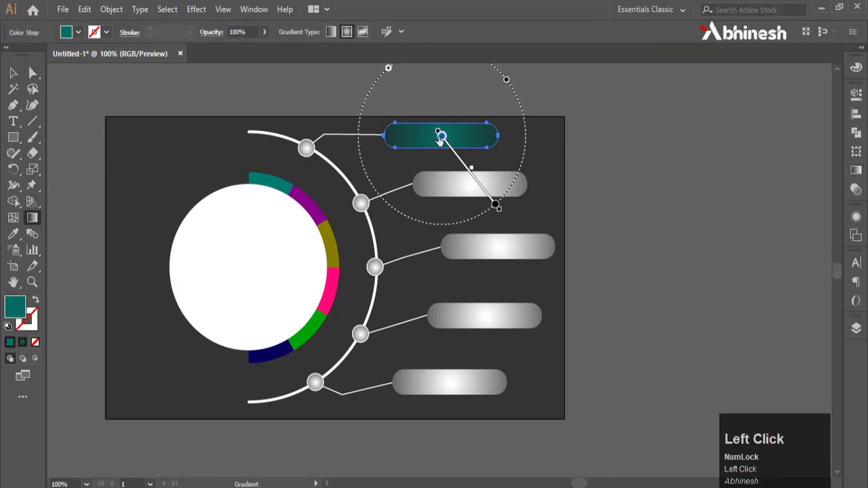
left_click_drag(403, 136, 549, 135)
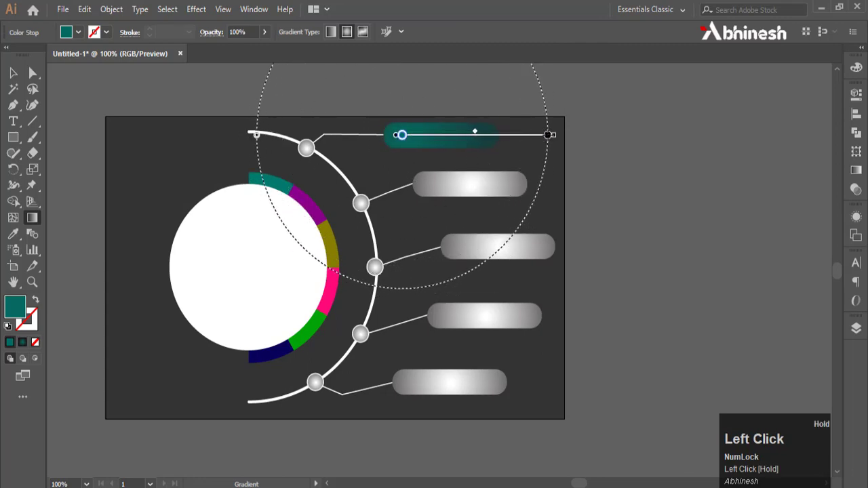
left_click(13, 73)
Step: Recolor the white gradient stop of the second pill with the purple sampled from the purple rim wedge
left_click(491, 193)
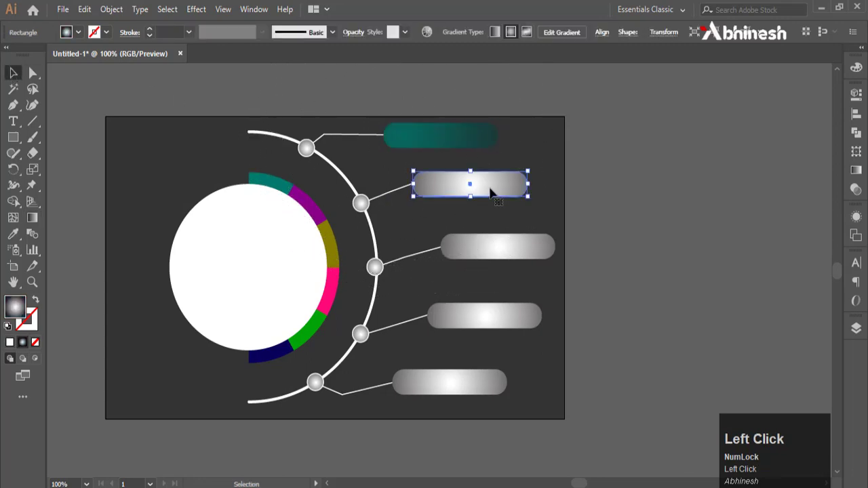
left_click(857, 170)
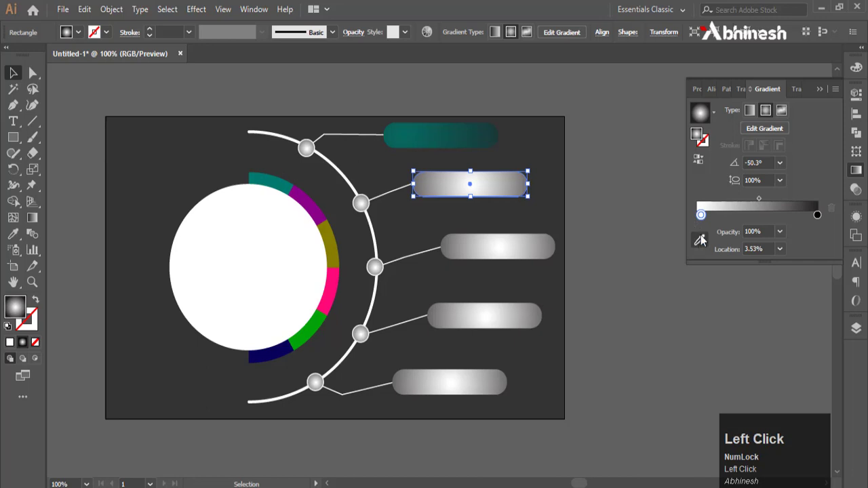
left_click(701, 217)
left_click(699, 241)
left_click(314, 198)
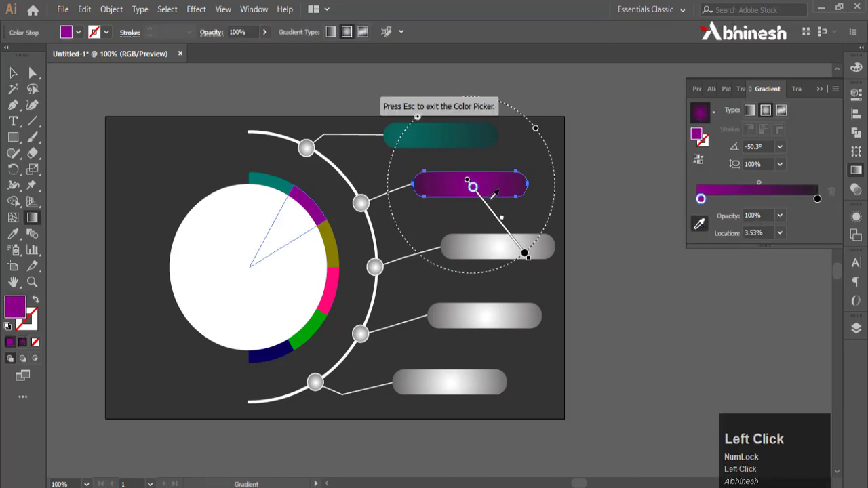
left_click(13, 72)
left_click(106, 86)
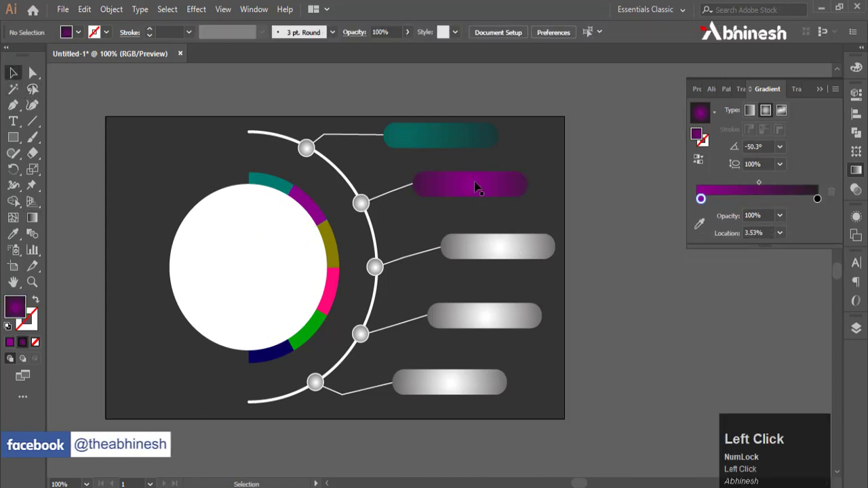
Step: Redraw the purple pill's gradient almost horizontally, from its left end to beyond its right end
left_click(34, 218)
left_click_drag(416, 188, 574, 185)
left_click(14, 74)
left_click(257, 75)
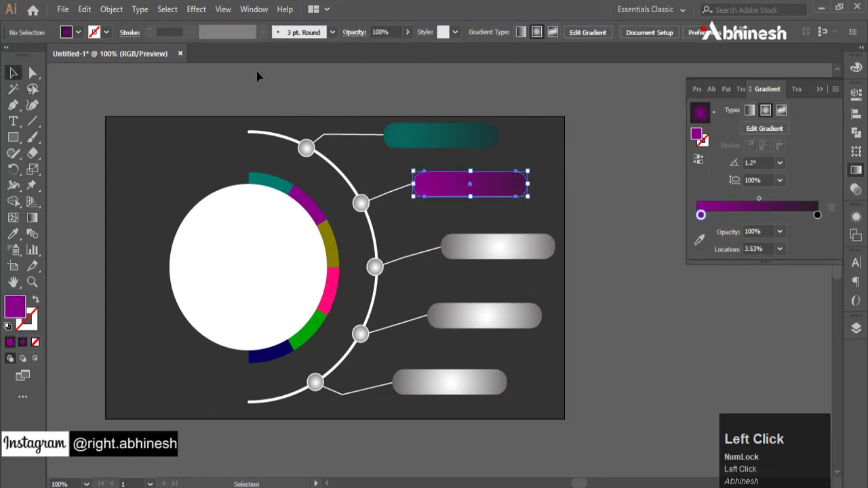
Step: Recolor the white gradient stop of the third pill with the olive sampled from the olive rim wedge
left_click(498, 247)
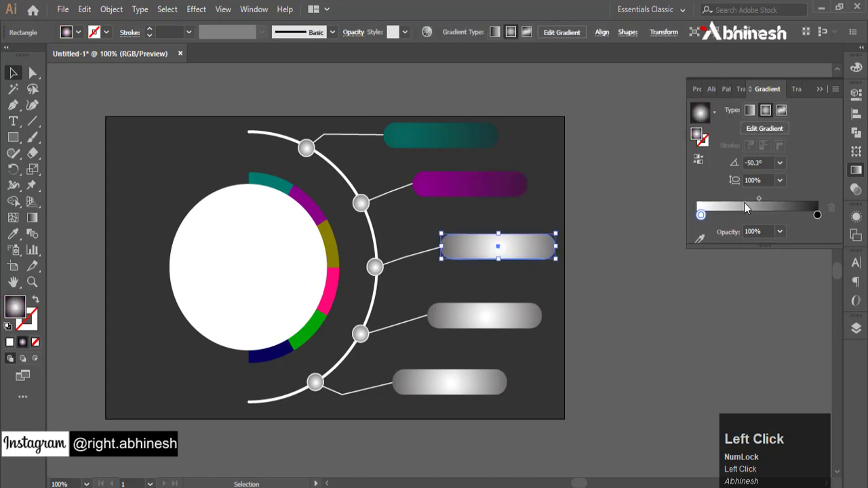
left_click(698, 242)
left_click(332, 248)
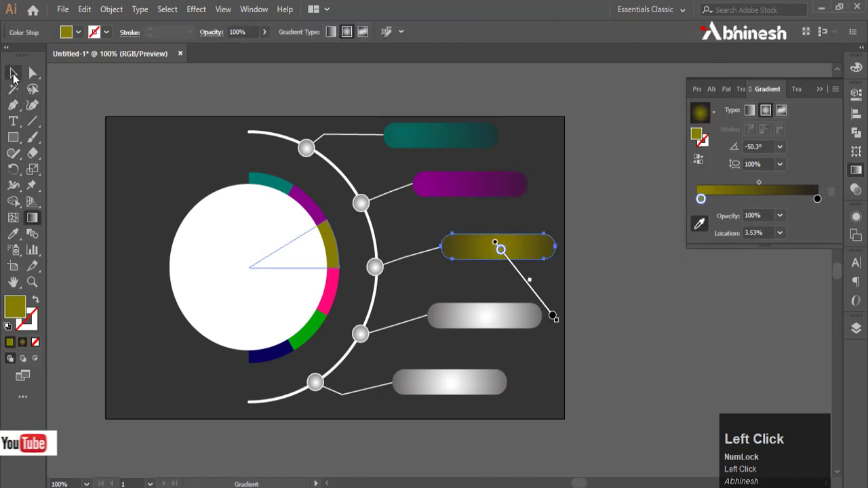
Step: Redraw the olive pill's gradient horizontally, starting near the pill's left end and extending beyond its right end
left_click(13, 75)
left_click(82, 184)
left_click(32, 219)
left_click_drag(461, 244, 622, 244)
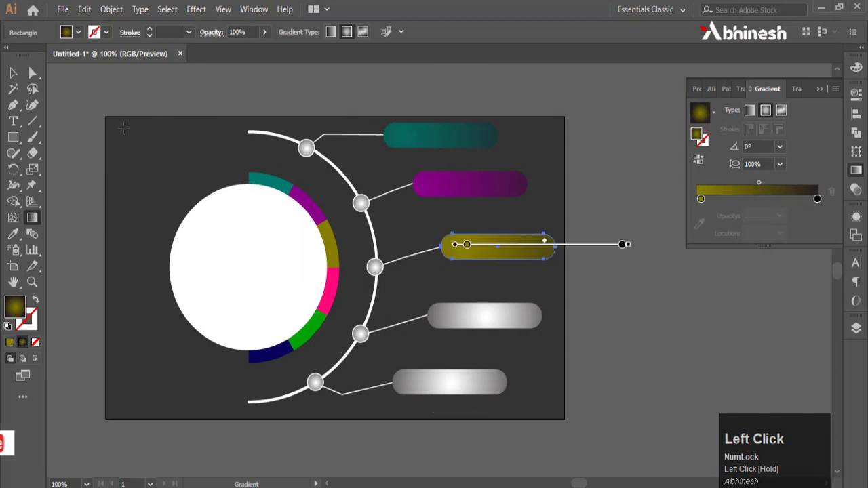
left_click(16, 74)
left_click(401, 163)
Step: Recolor the fourth pill's white gradient stop with the pink of the rim wedge and redraw its gradient almost horizontally past the right end
scroll(401, 163, "down", 2)
left_click(499, 276)
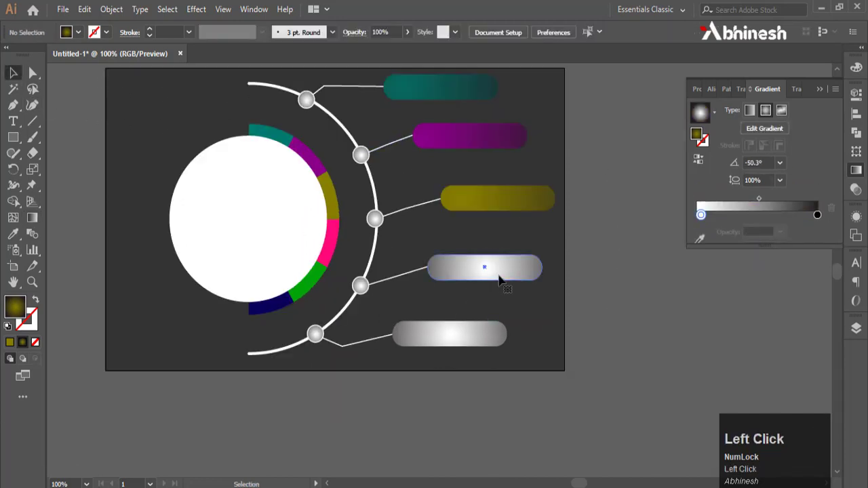
left_click(700, 239)
left_click(331, 242)
left_click(32, 218)
left_click_drag(436, 267, 594, 264)
left_click(13, 73)
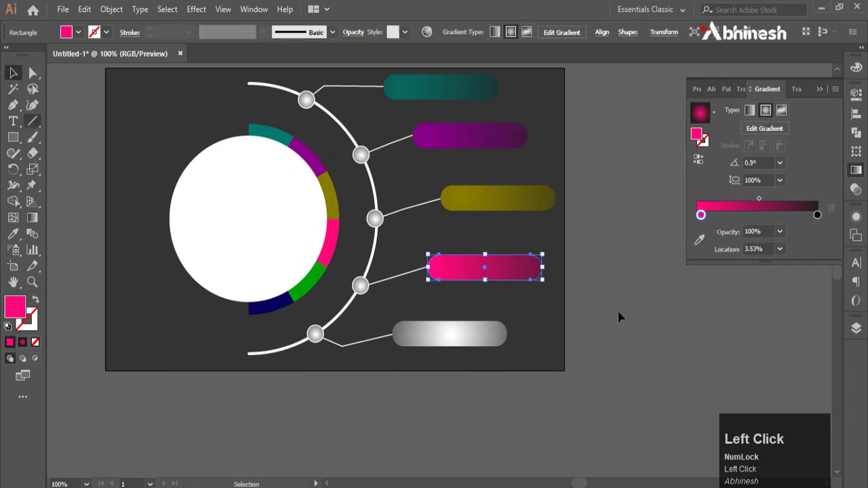
Step: Recolor the bottom pill's white gradient stop with the green of the rim wedge and redraw its gradient nearly horizontally past the right end
left_click(474, 333)
left_click(699, 242)
left_click(310, 283)
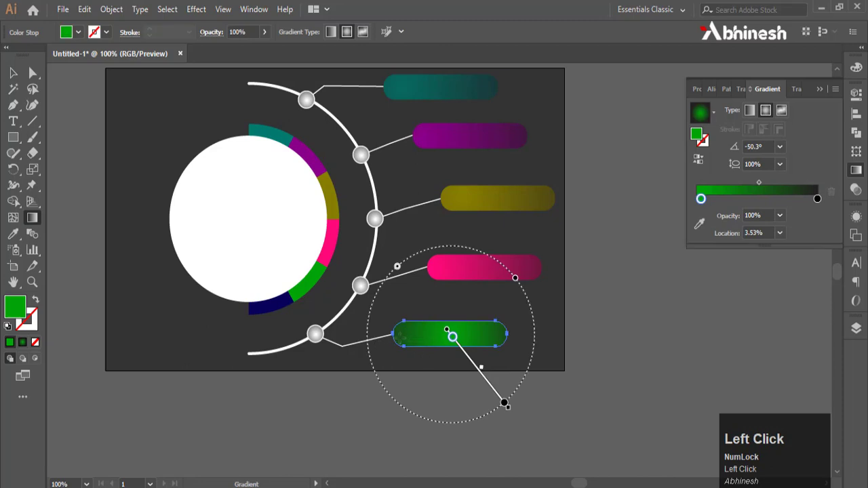
mouse_move(504, 403)
left_mouse_down()
mouse_move(505, 336)
mouse_move(541, 335)
left_mouse_up()
left_click(13, 73)
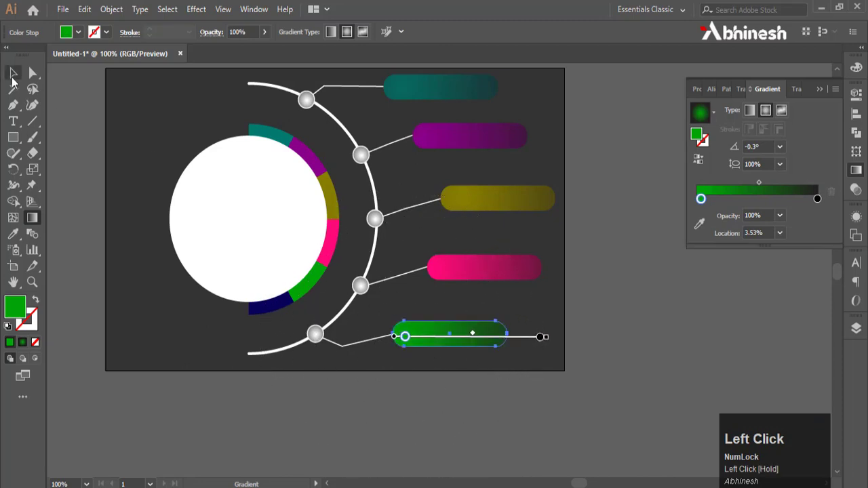
left_click(600, 321)
scroll(584, 306, "up", 3)
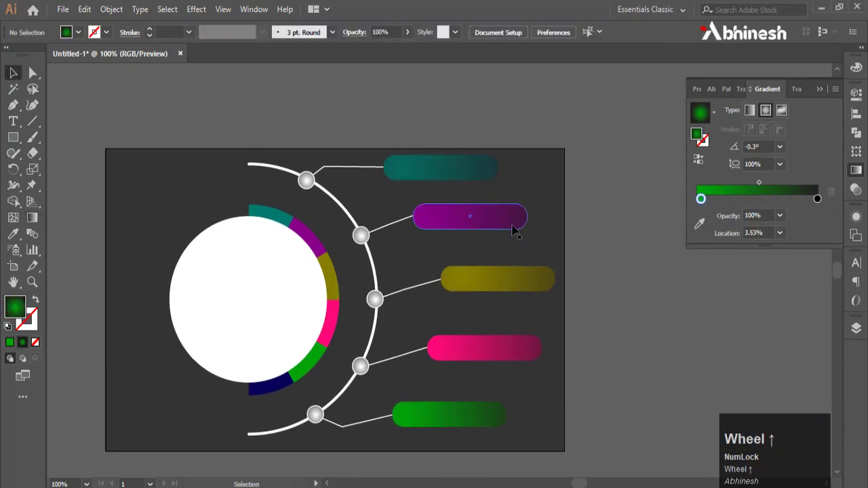
Step: Apply the teal pill's gradient to the top button on the arc using the Eyedropper
scroll(597, 257, "down", 2)
left_click(305, 132)
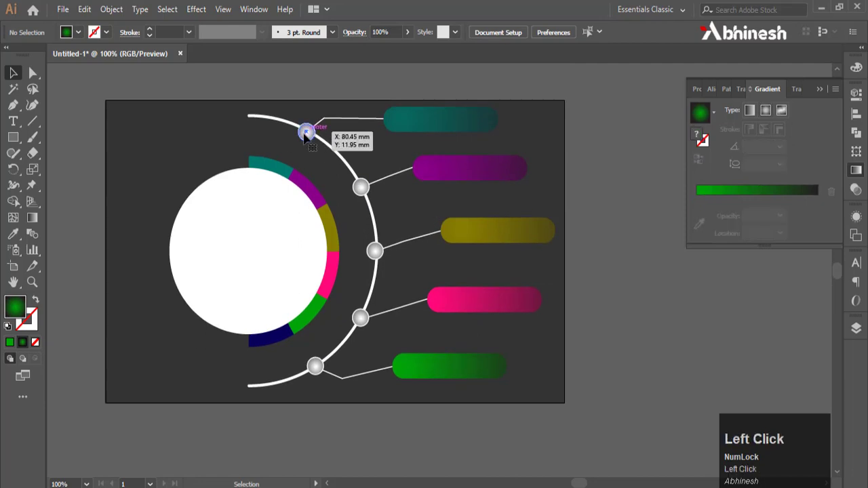
left_click(13, 233)
left_click(434, 119)
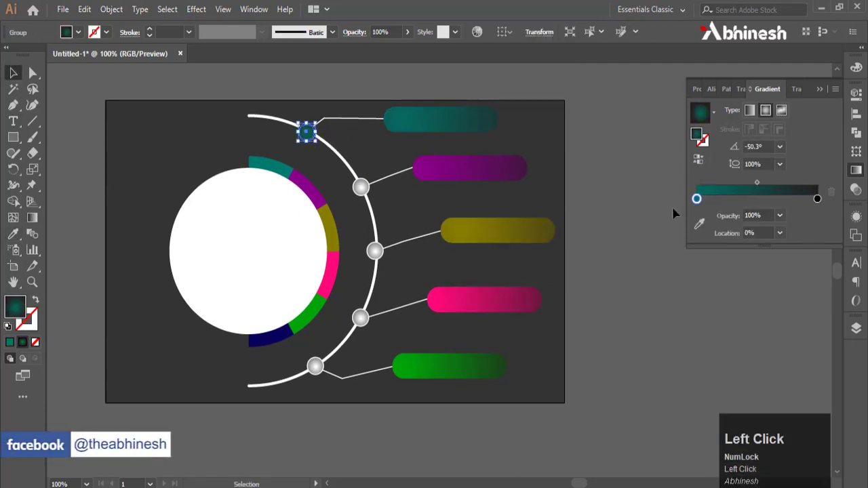
left_click(637, 207)
Step: Apply the purple pill's gradient to the second button on the arc using the Eyedropper
left_click(491, 167)
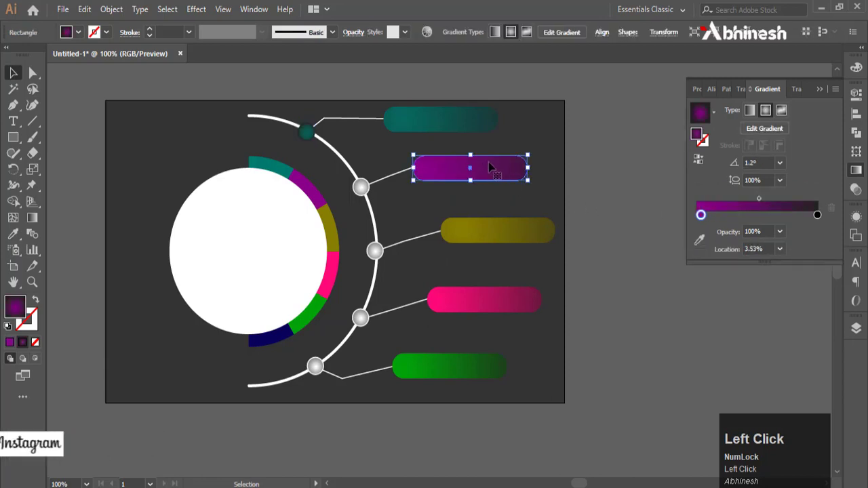
left_click(13, 234)
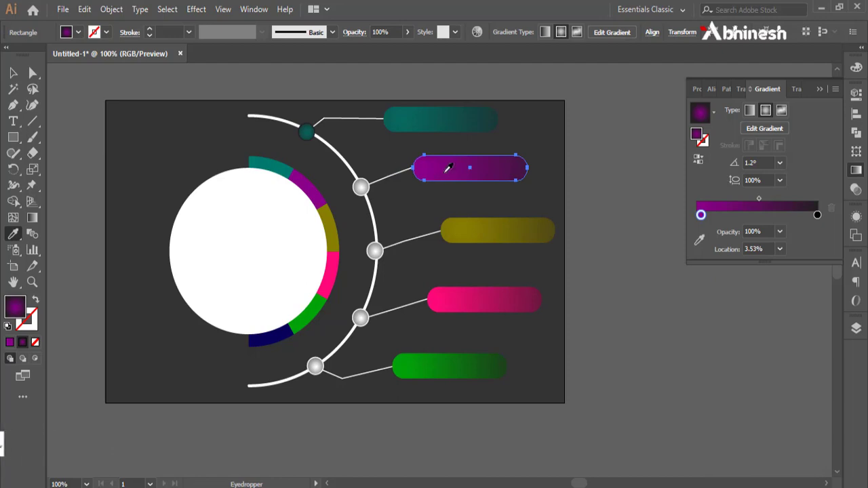
left_click(13, 73)
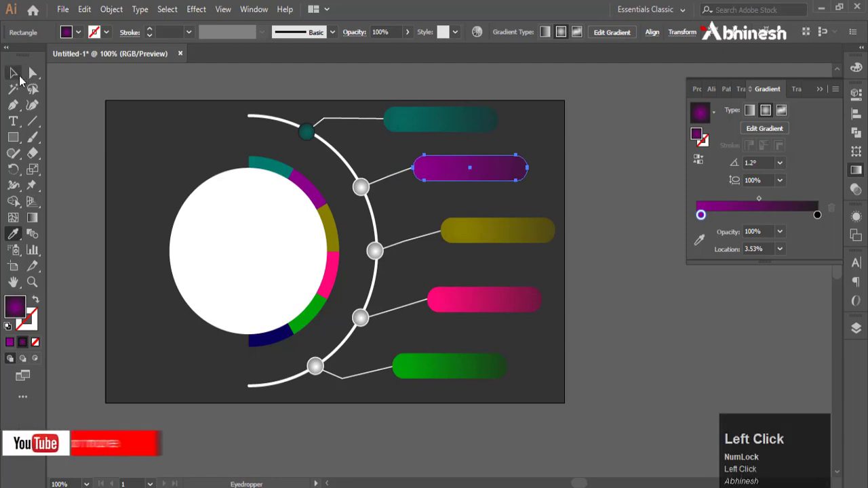
left_click(360, 187)
left_click(23, 234)
left_click(452, 165)
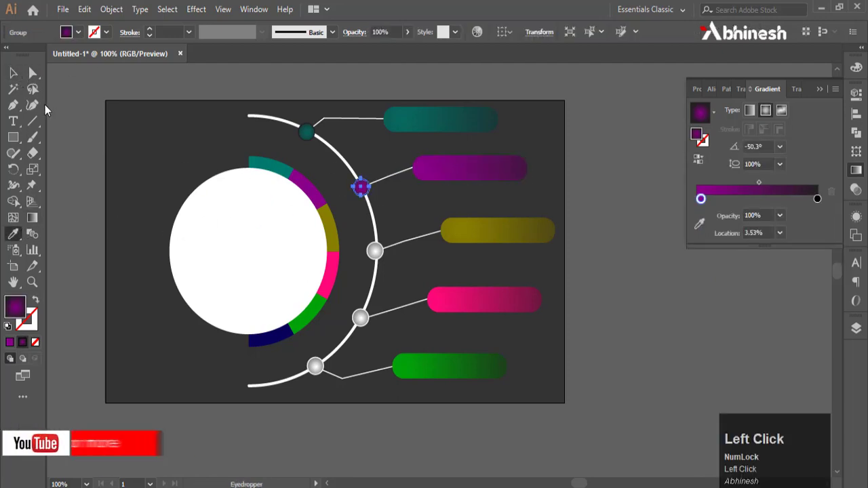
Step: Apply the olive pill's gradient to the middle button on the arc using the Eyedropper
left_click(375, 252)
left_click(13, 234)
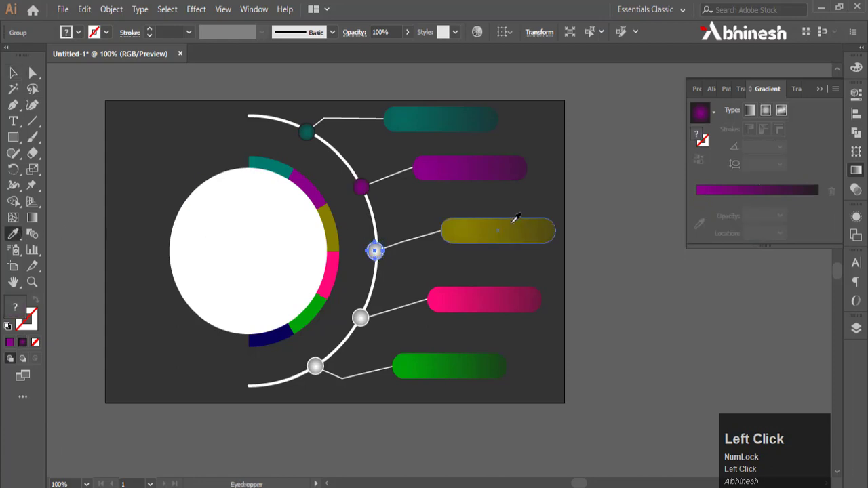
left_click(515, 219)
Step: Apply the pink pill's gradient to the fourth button on the arc using the Eyedropper
left_click(13, 72)
left_click(361, 321)
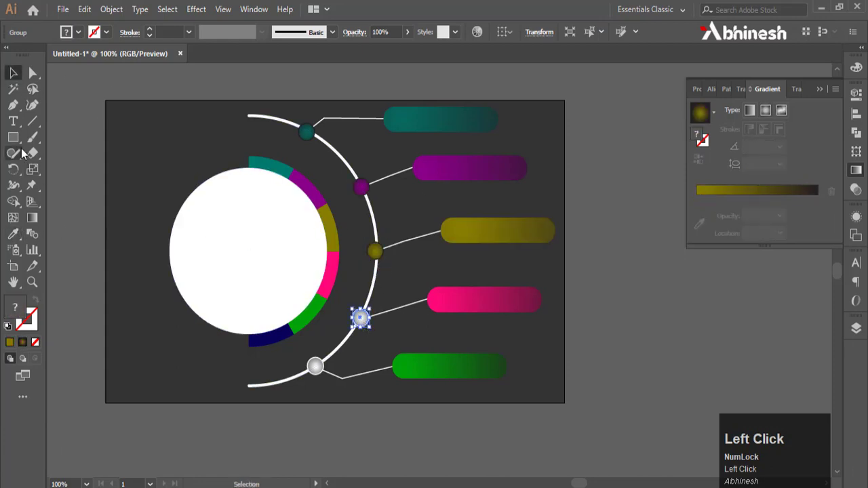
left_click(13, 234)
left_click(458, 302)
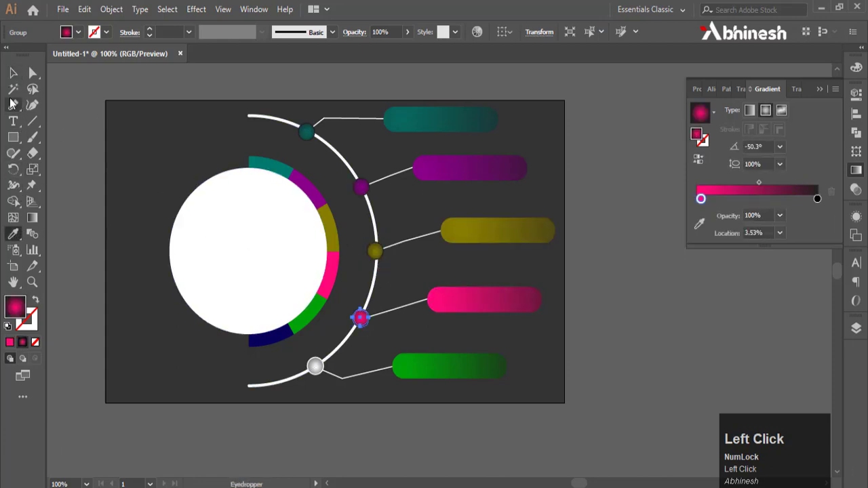
Step: Apply the green pill's gradient to the bottom button on the arc using the Eyedropper
left_click(13, 73)
left_click(314, 367)
left_click(13, 234)
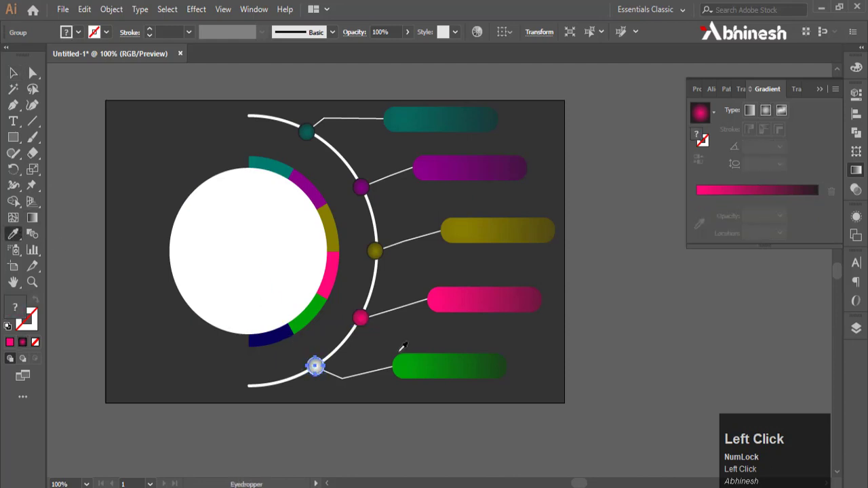
left_click(432, 360)
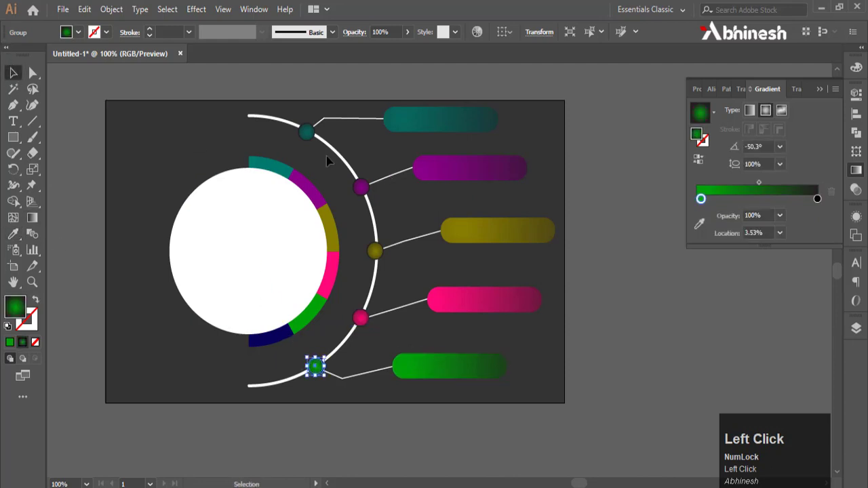
Step: Select all five colored buttons on the arc and give them a white stroke
left_click(307, 131)
left_click(361, 187, "shift")
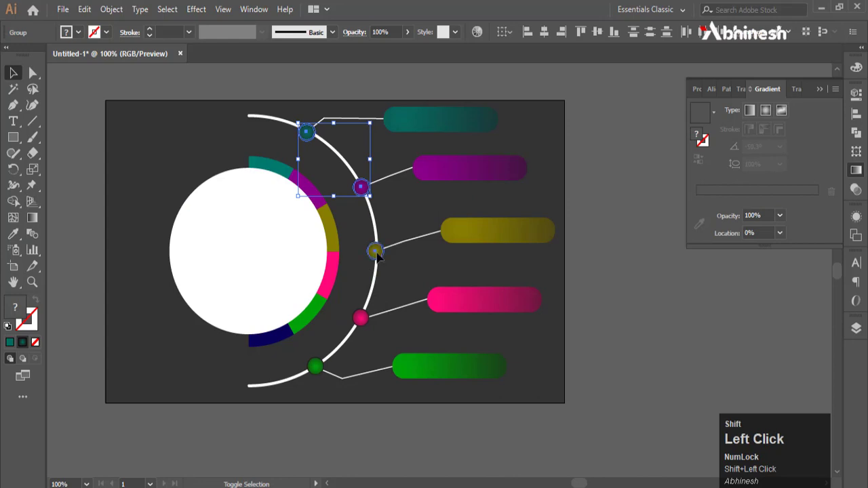
left_click(375, 252, "shift")
left_click(360, 318, "shift")
left_click(314, 367, "shift")
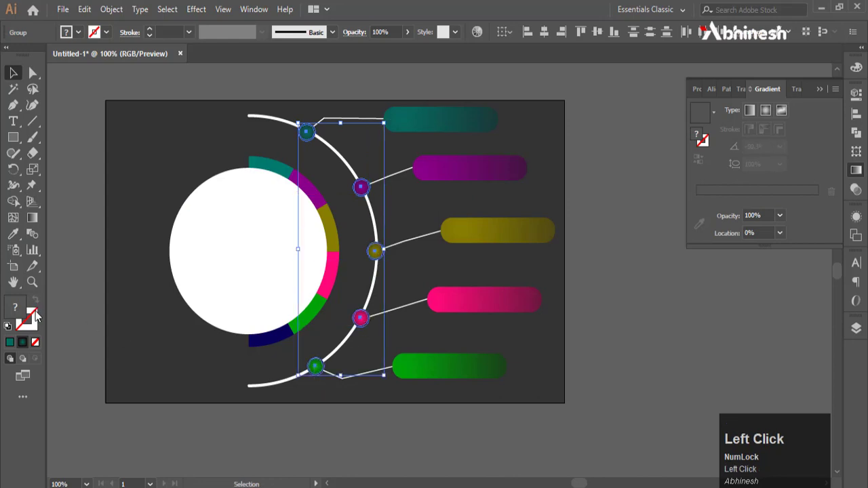
left_click(37, 316)
left_click_drag(474, 210, 460, 174)
left_click(749, 179)
left_click(337, 431)
Step: Move the bend point of the bottom connector up and closer to the green button
scroll(337, 432, "up", 4)
left_click(32, 72)
left_click(371, 218)
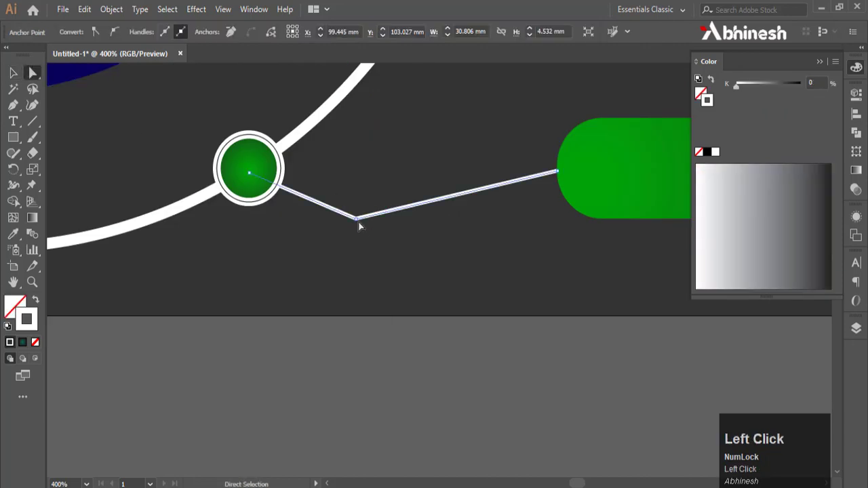
left_click_drag(358, 224, 333, 208)
left_click(267, 231)
scroll(271, 234, "up", 2)
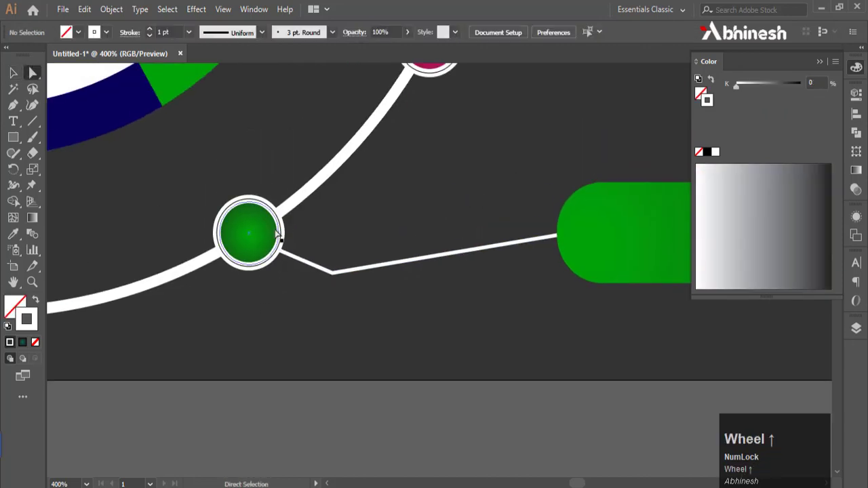
left_click(279, 222)
Step: Add a placeholder text object beside the artboard and color it with the white sampled from the large circle
left_click(589, 156)
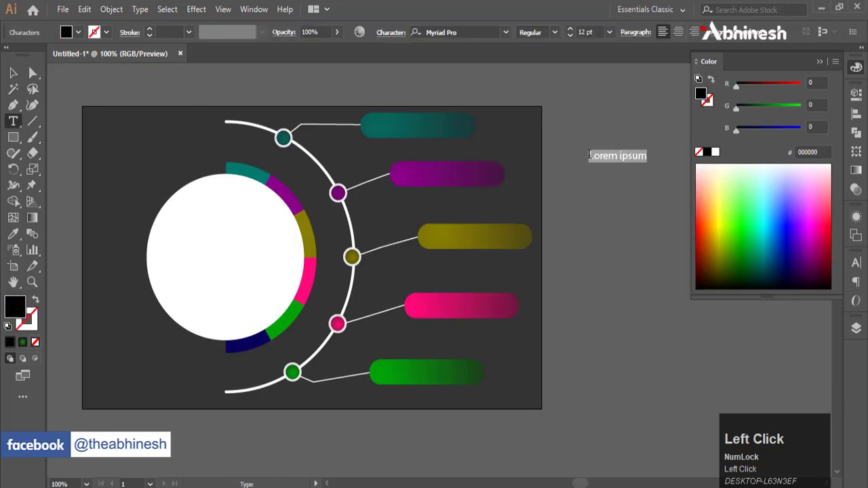
left_click(12, 71)
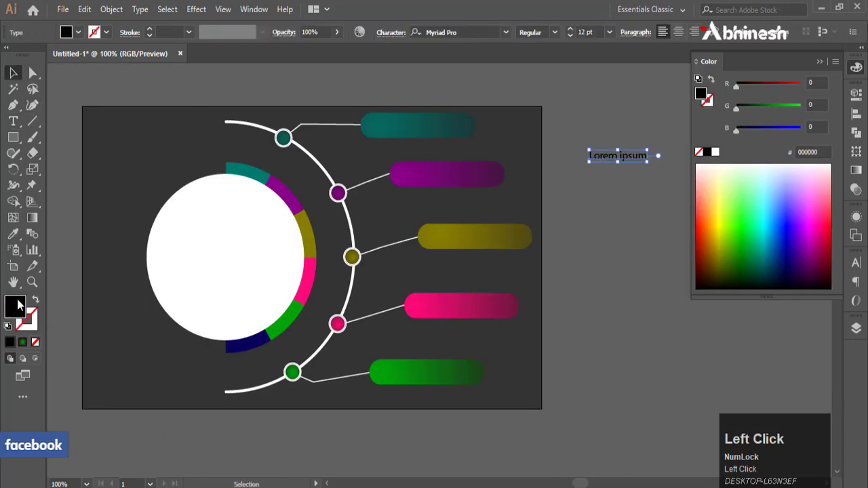
left_click(12, 233)
left_click(190, 251)
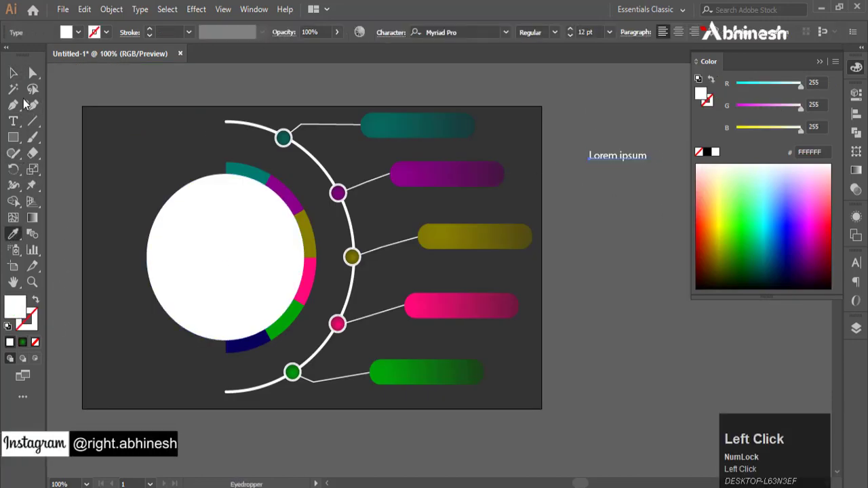
left_click(600, 201)
Step: Replace the placeholder text with INFOGRAPHICS
double_click(619, 160)
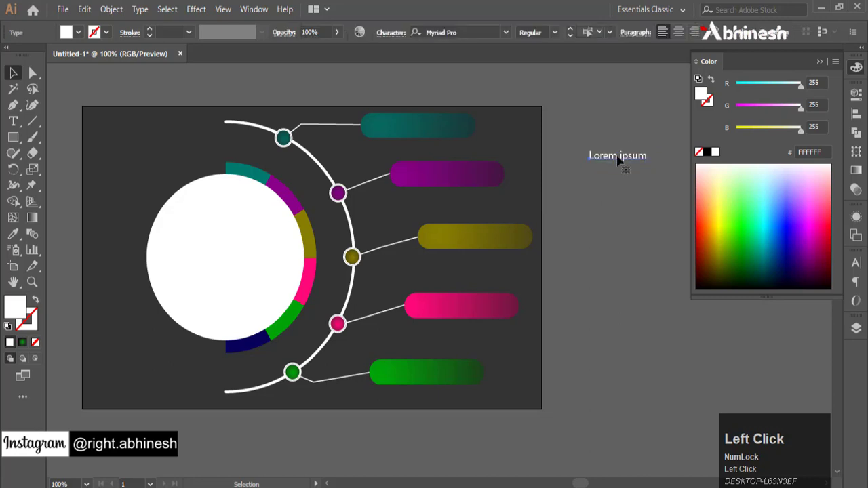
key("ctrl+a")
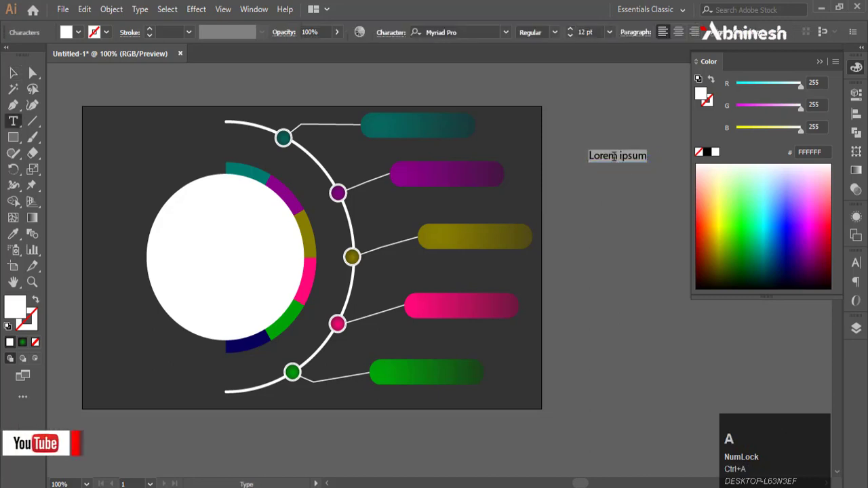
key("Caps_Lock")
key("BackSpace")
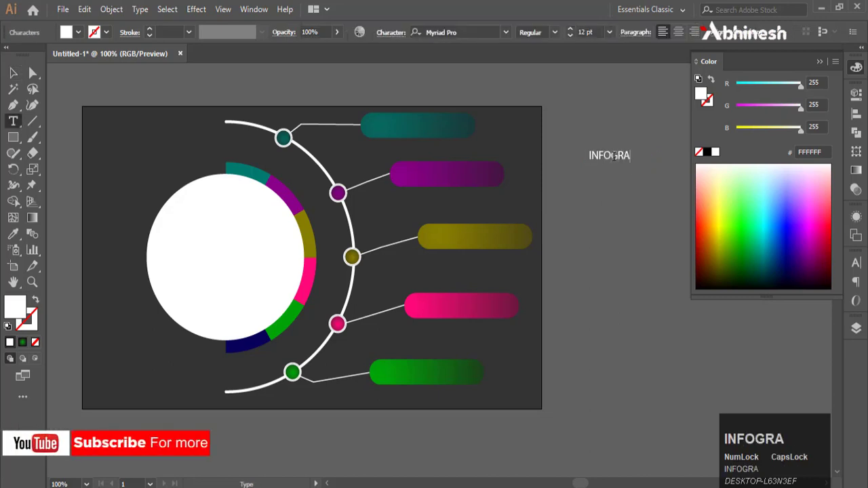
type("PHICS")
key("Escape")
Step: Move the INFOGRAPHICS text onto the teal pill
left_click_drag(613, 156, 401, 121)
type("INFOGRA")
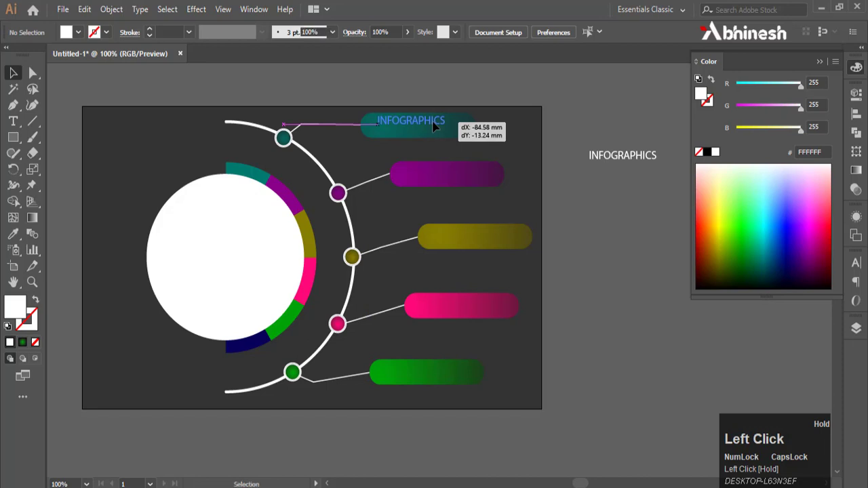
scroll(570, 122, "up", 1)
scroll(570, 133, "up", 2)
Step: Duplicate the teal button onto the left end of the teal pill and bring the copy to the front
left_click(283, 184)
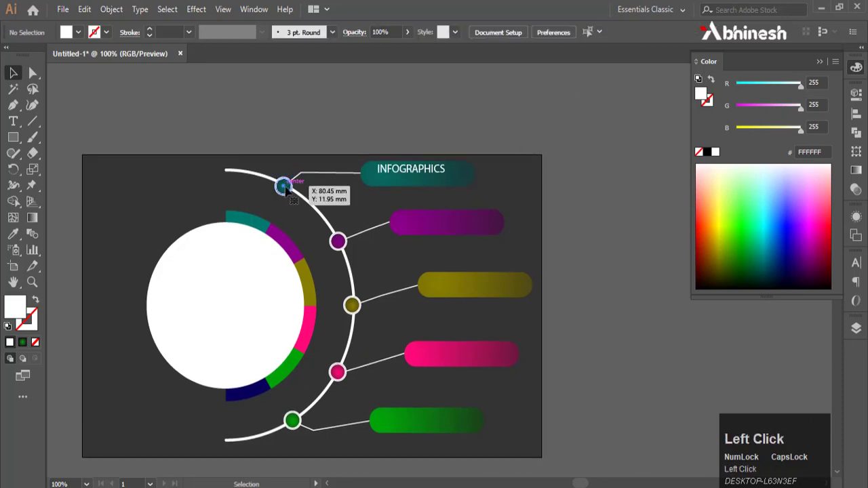
scroll(283, 185, "up", 3, "alt")
left_click_drag(301, 274, 533, 233)
right_click(523, 209)
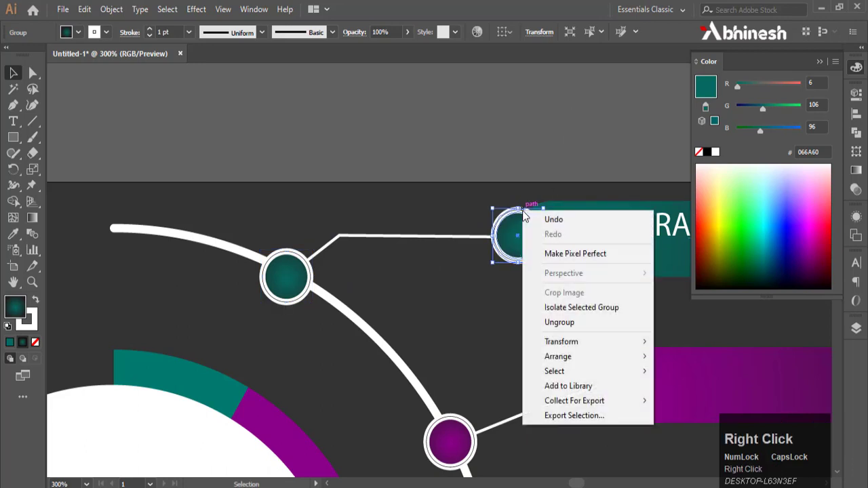
left_click(559, 356)
left_click(695, 356)
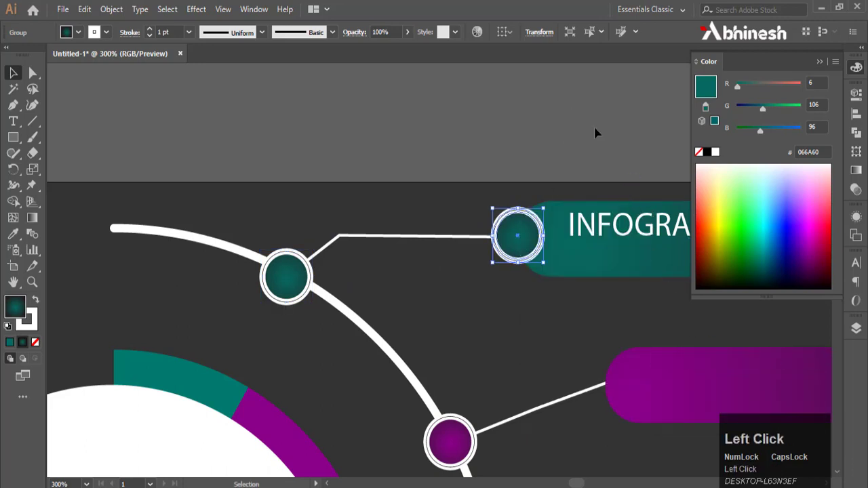
left_click(592, 129)
Step: Duplicate the purple button onto the left end of the purple pill and bring the copy to the front
scroll(562, 214, "down", 3)
scroll(561, 209, "down", 1)
left_click_drag(541, 252, 362, 217)
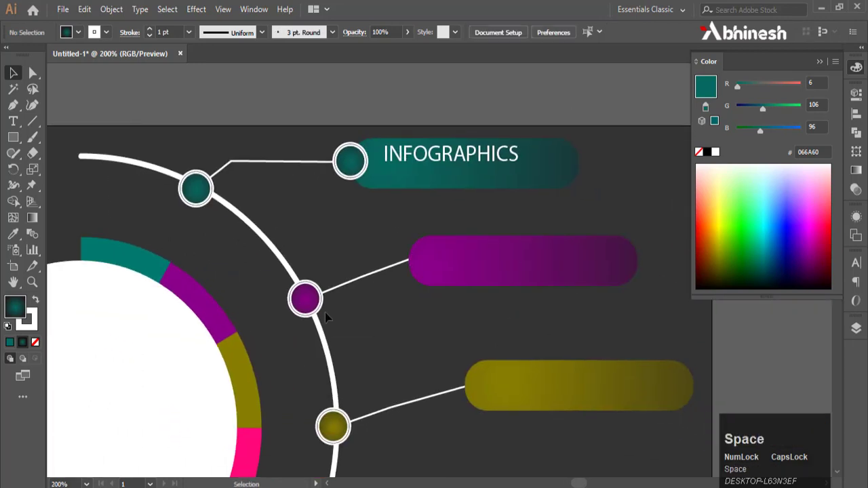
left_click_drag(301, 310, 411, 270)
right_click(411, 270)
mouse_move(484, 404)
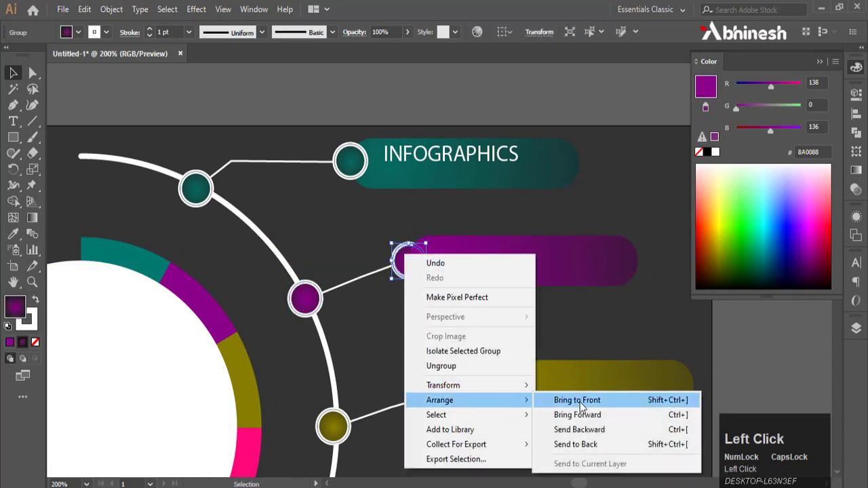
left_click(580, 402)
Step: Place a copy of the olive button over the left end of the olive pill, where its connector ends
scroll(542, 112, "down", 2)
left_click(333, 314)
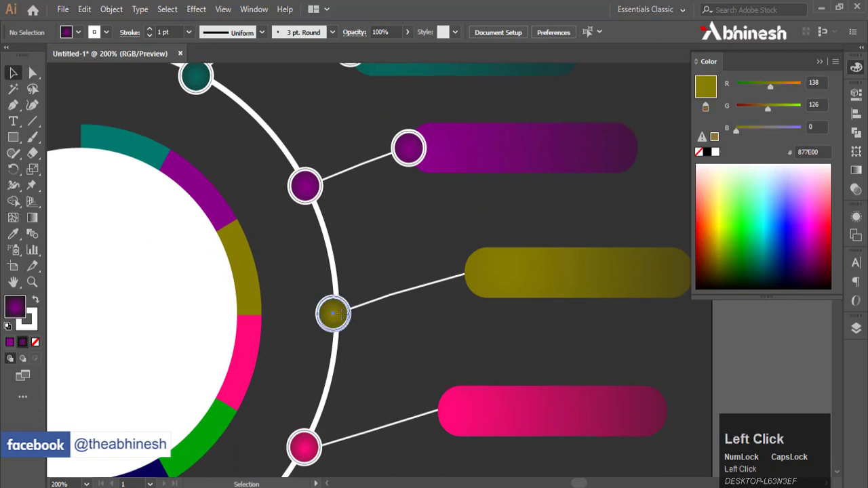
left_click_drag(333, 313, 465, 274)
right_click(464, 274)
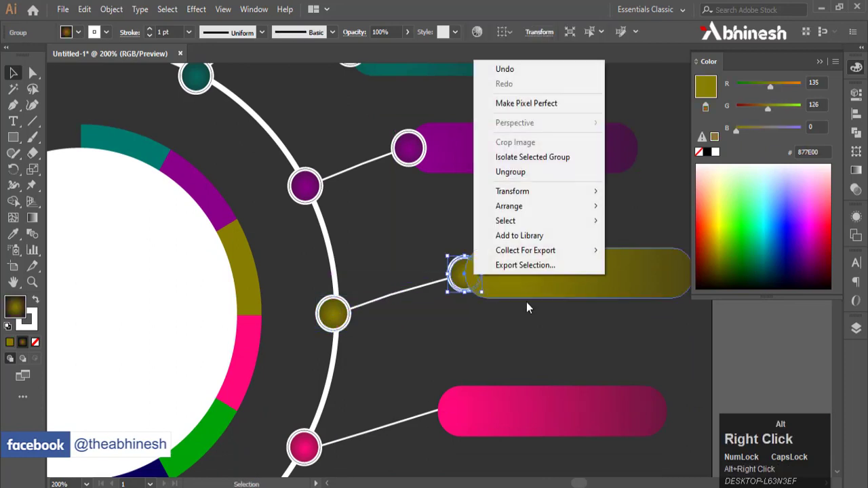